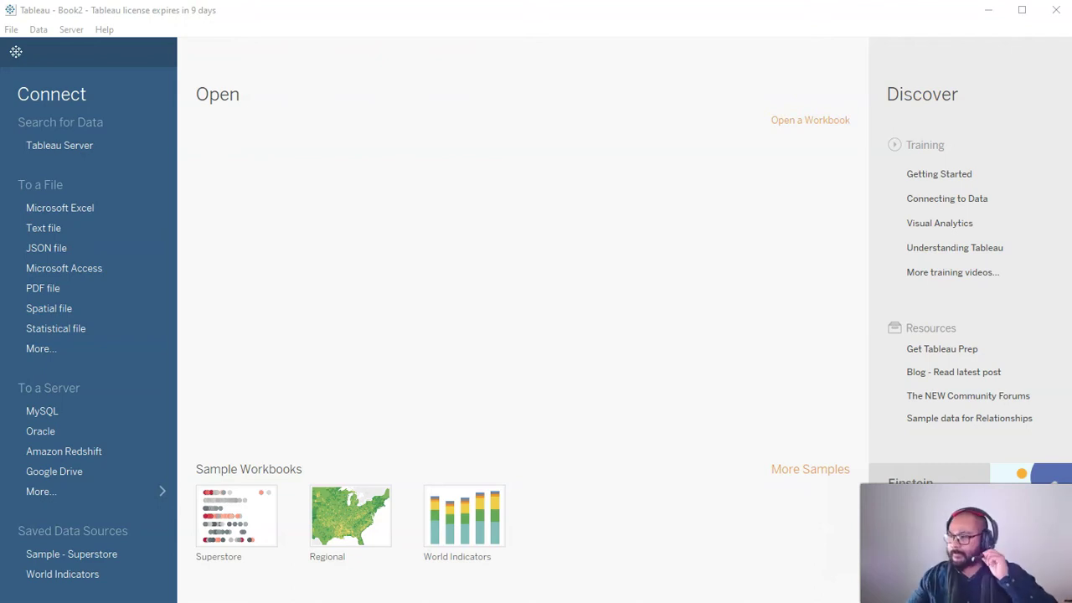
- Autofit Excel columns A–C to inspect the Running Total dates, then close without saving
left_click_drag(717, 226, 418, 42)
left_click_drag(202, 169, 285, 168)
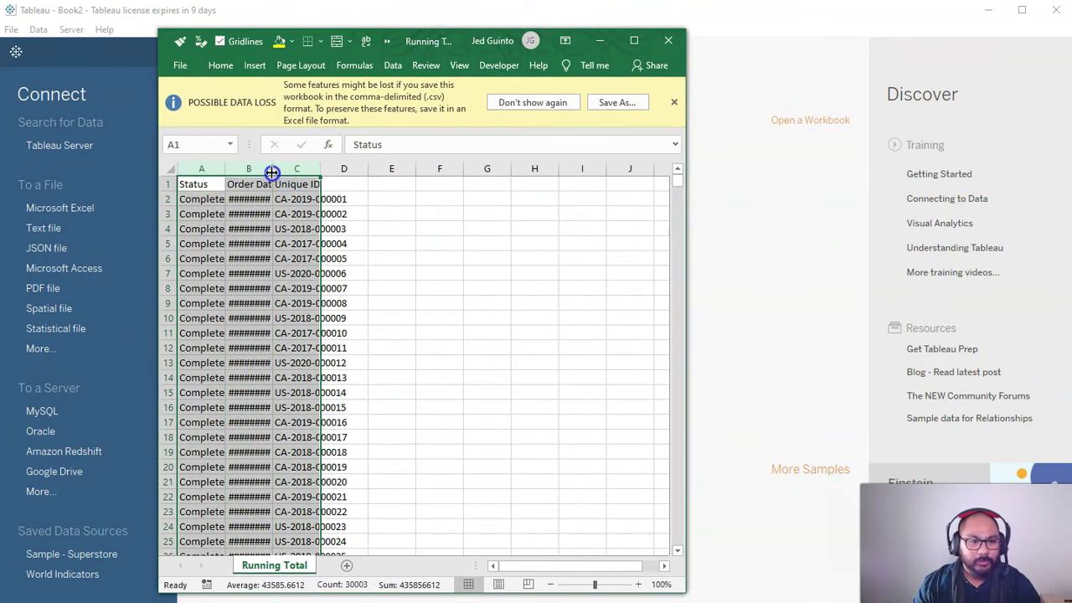
double_click(272, 169)
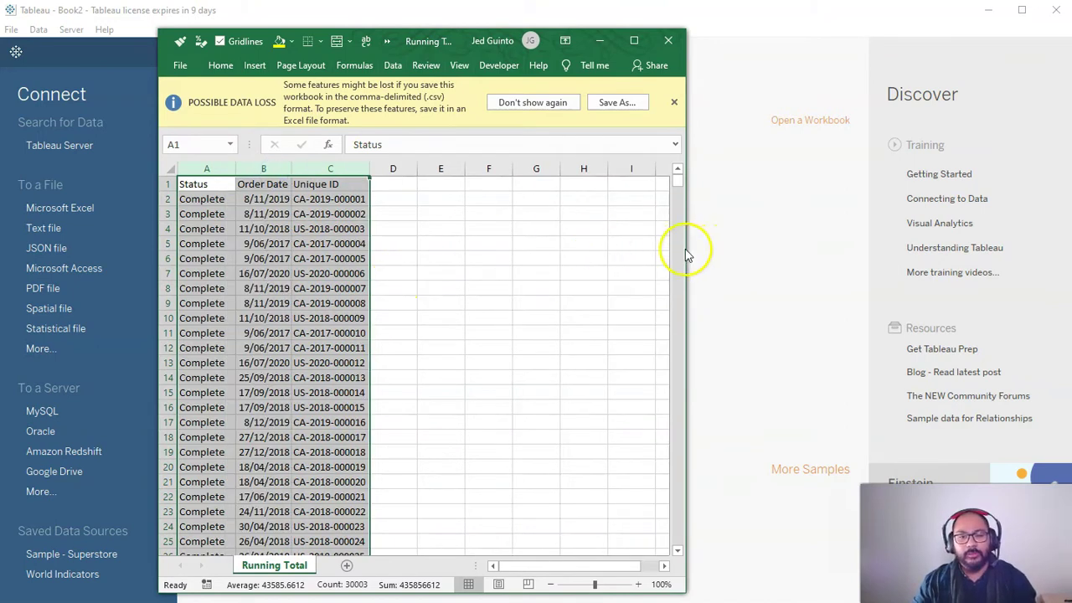
left_click_drag(686, 249, 761, 240)
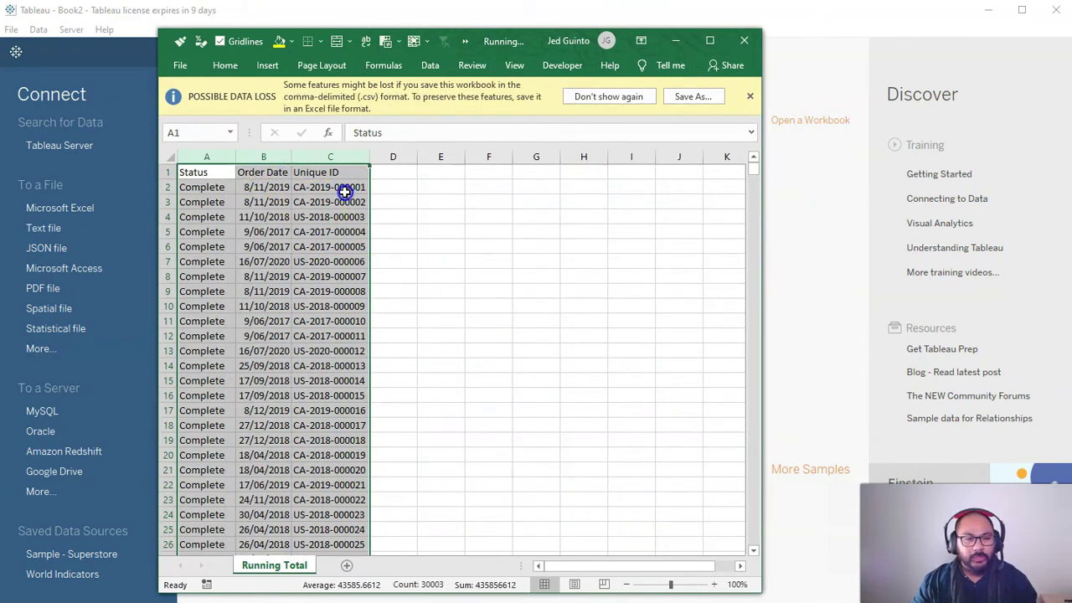
left_click(266, 157)
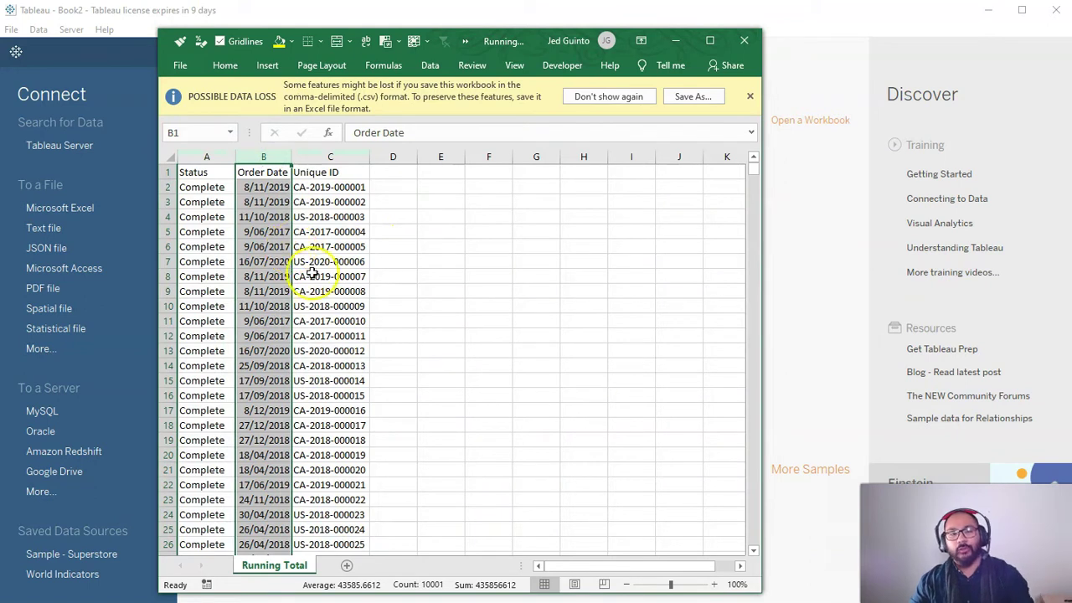
left_click(204, 184)
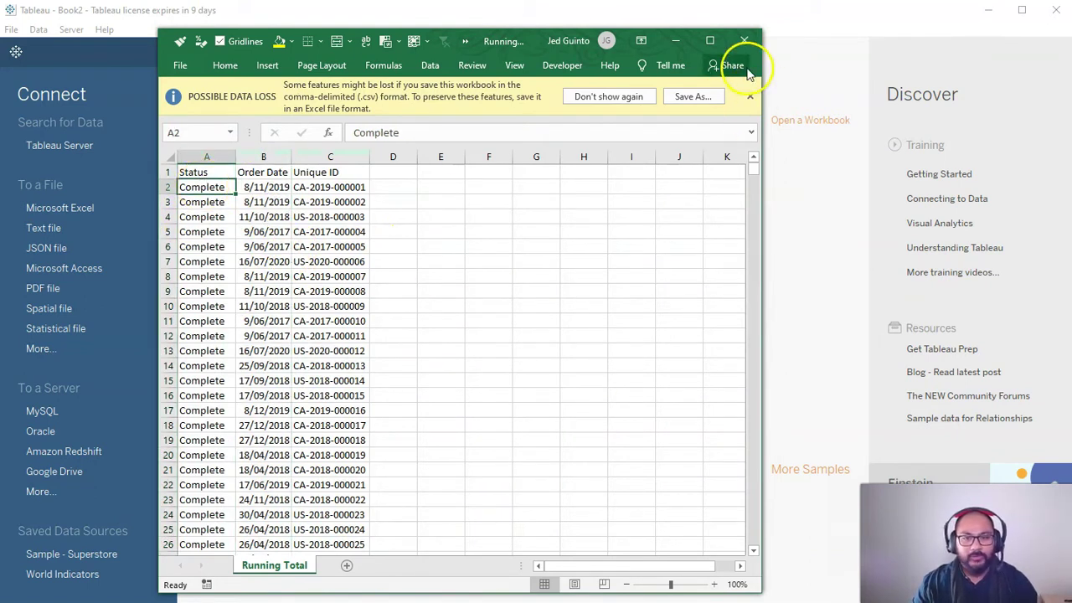
left_click(741, 44)
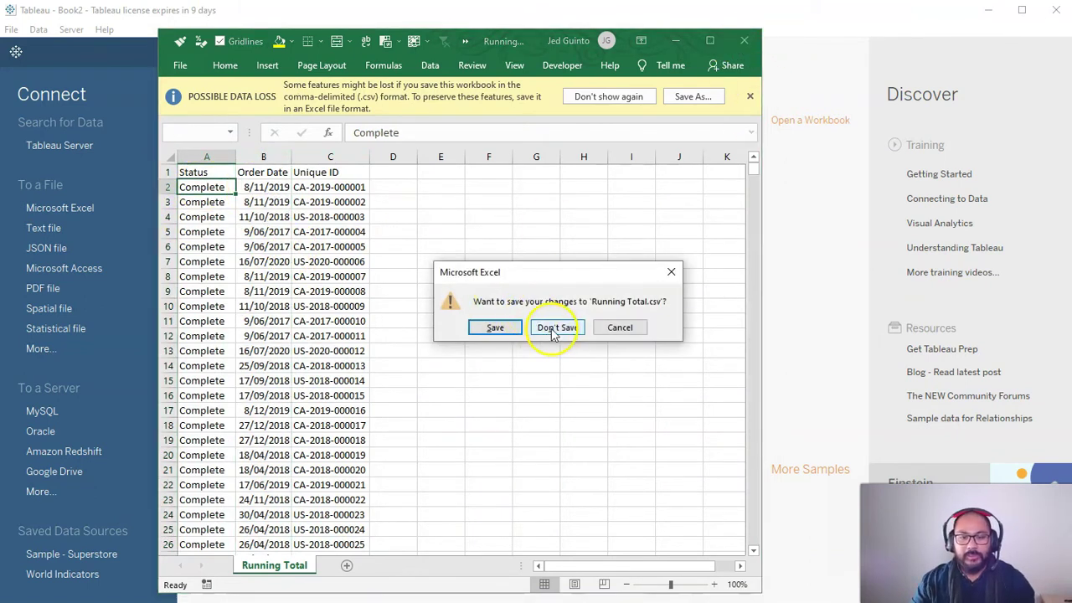
left_click(557, 327)
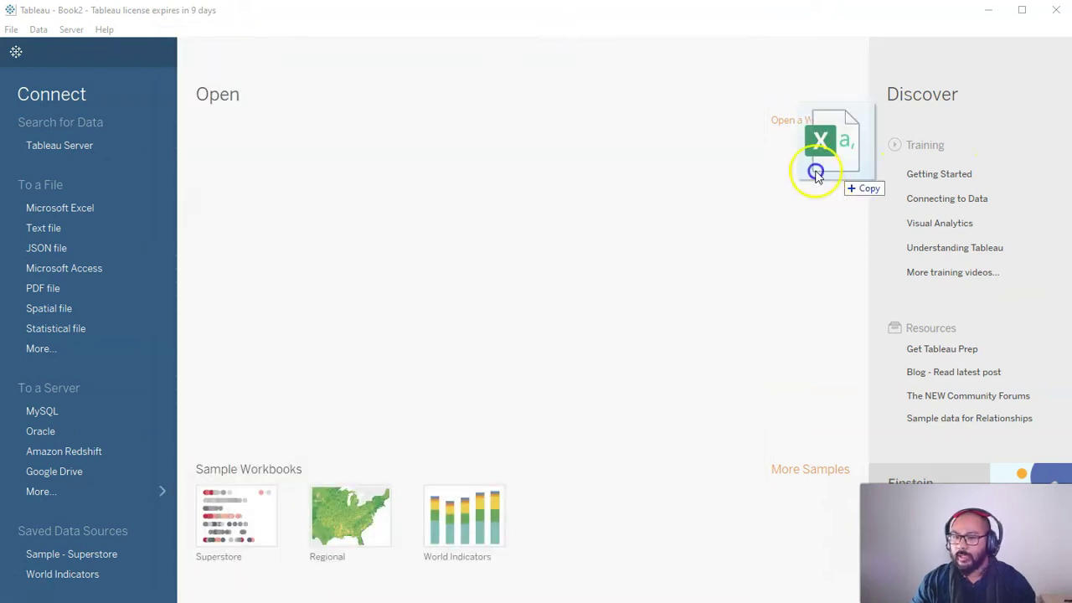
- Load Running Total.csv into Tableau as the data source and switch to Sheet 1
left_click_drag(813, 167, 578, 222)
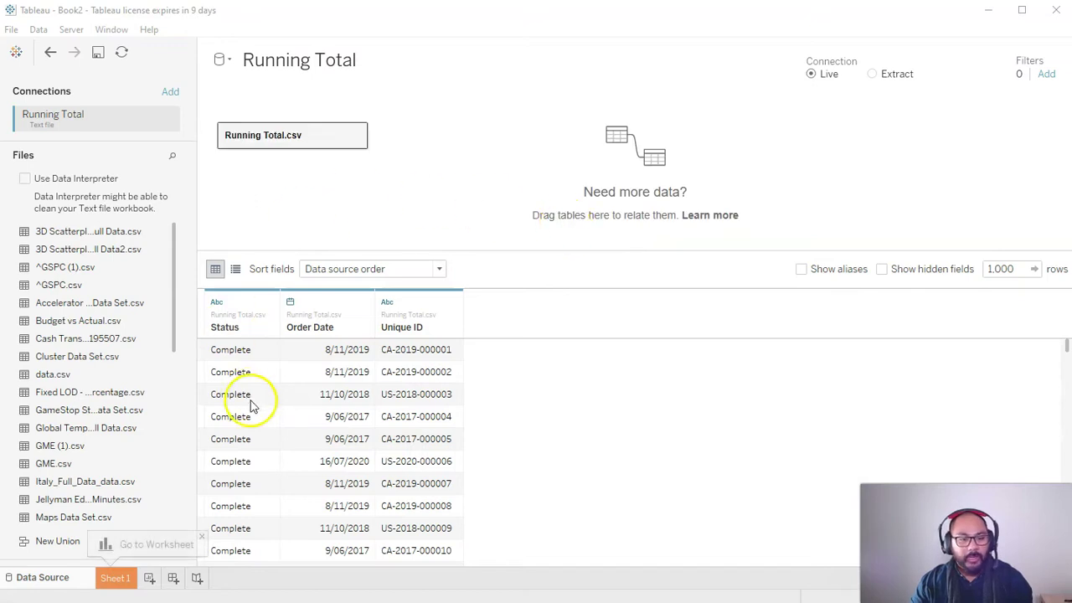
left_click_drag(239, 350, 243, 483)
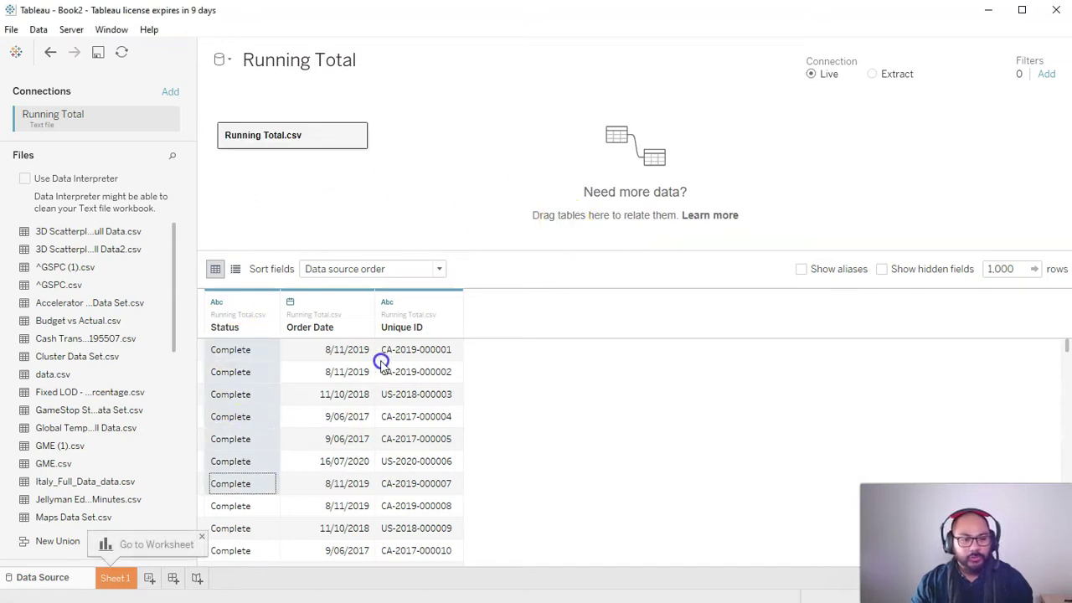
left_click(124, 579)
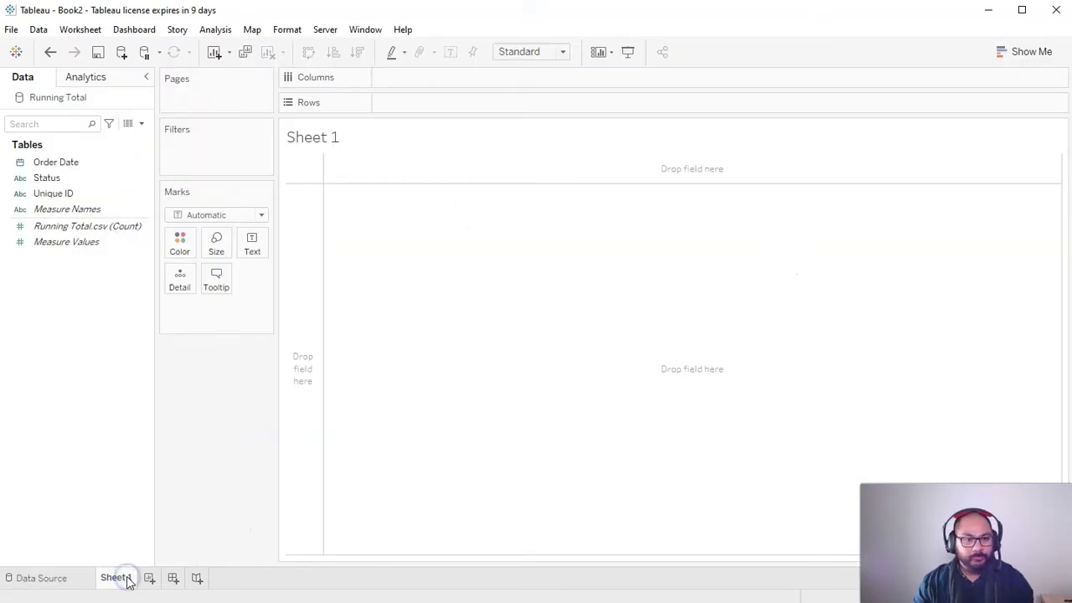
- Place Order Date on Columns, broken down by QUARTER
left_click_drag(154, 267, 164, 268)
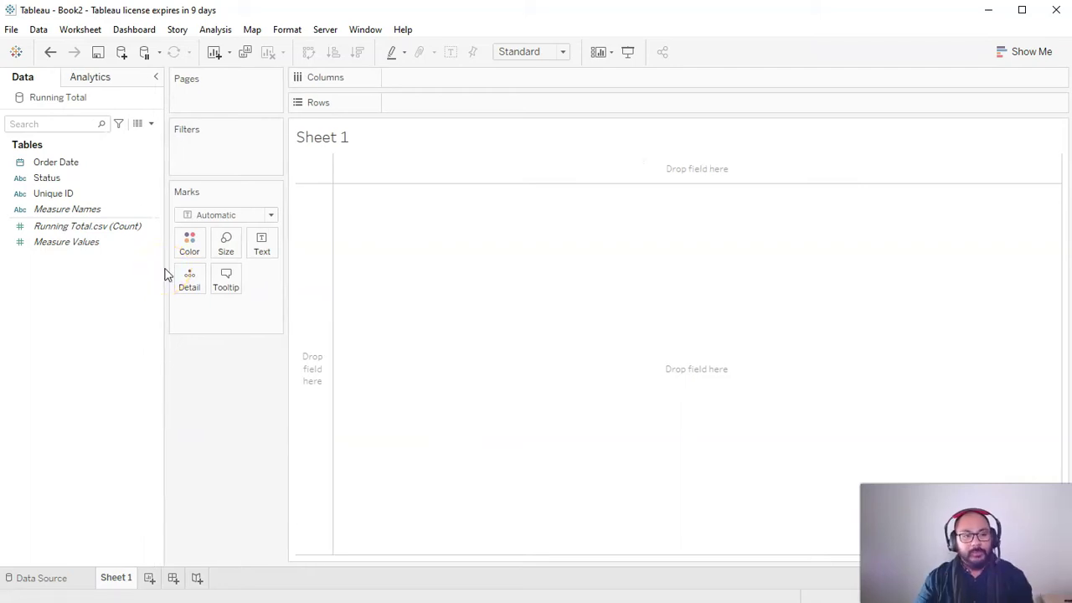
left_click(109, 243)
left_click(50, 177)
left_click(96, 164)
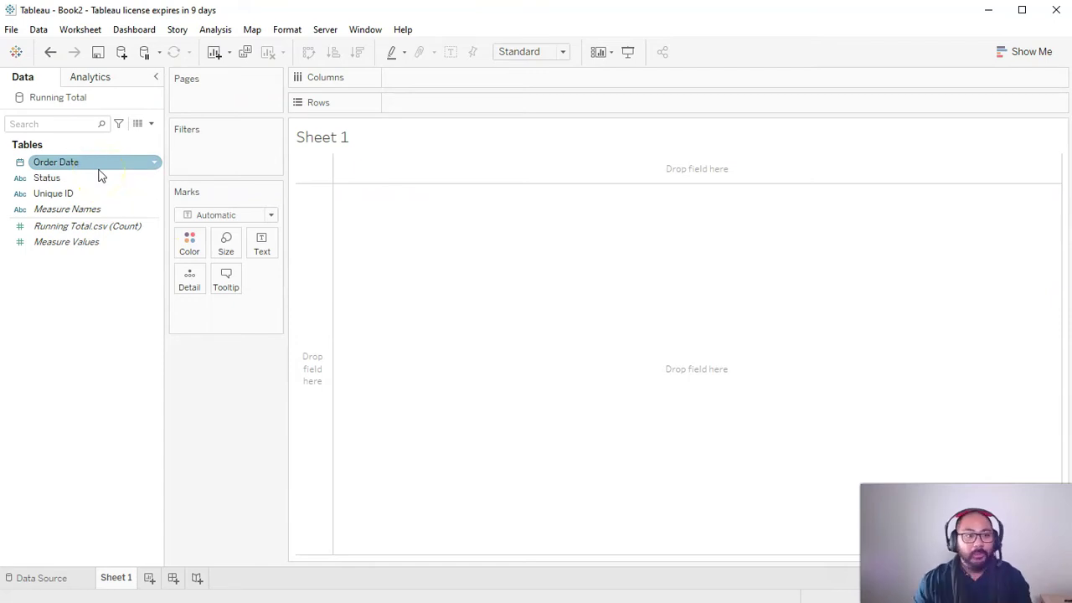
left_click(66, 102)
left_click(60, 160)
left_click_drag(69, 166, 423, 81)
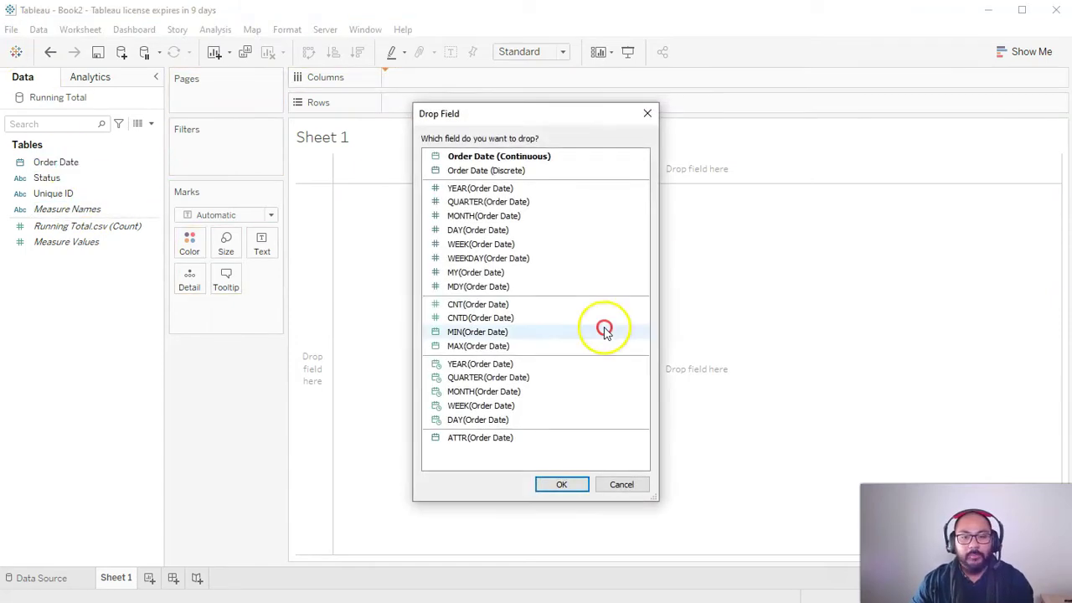
double_click(485, 379)
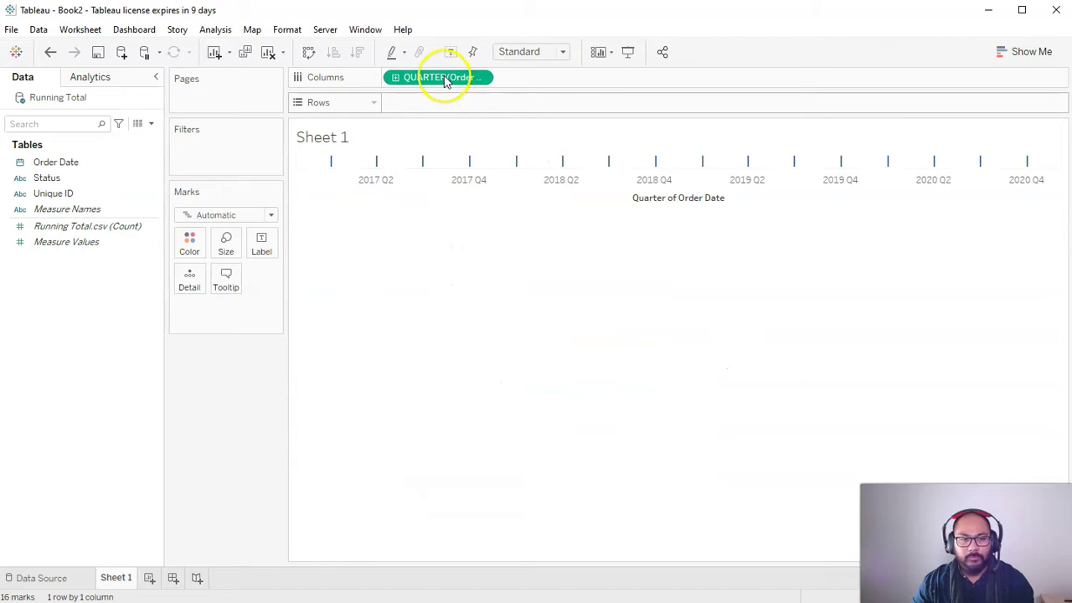
- Add Running Total.csv (Count) to Rows and set the mark type to Bar
left_click(91, 228)
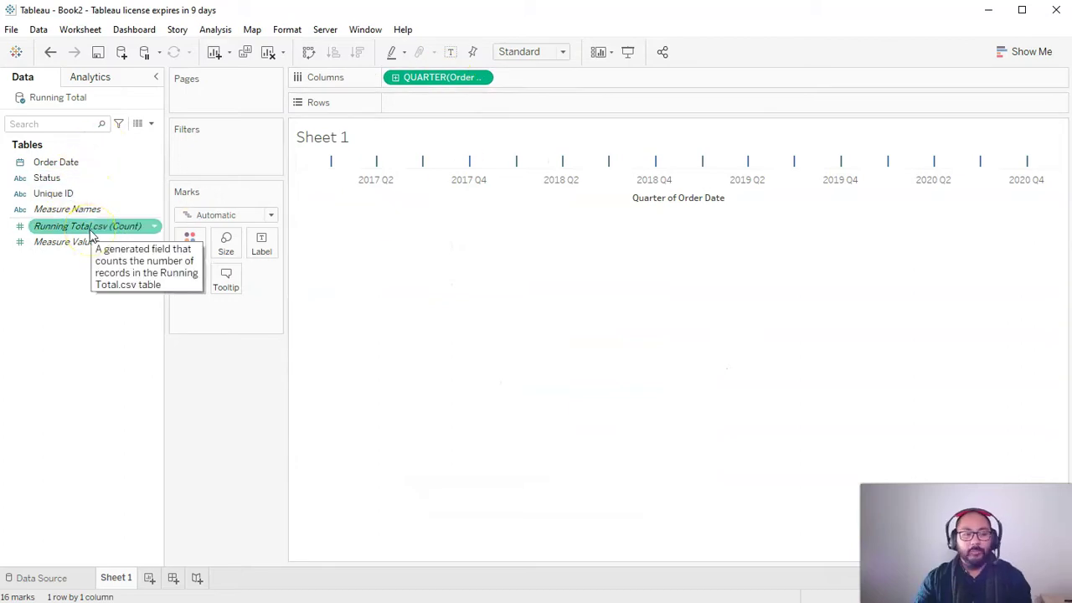
left_click(139, 126)
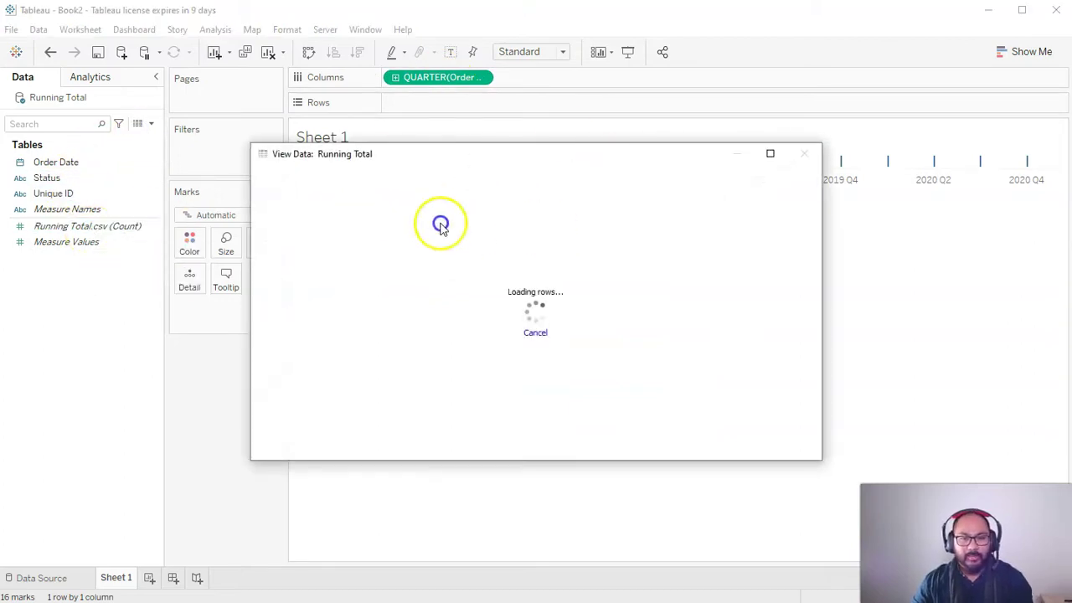
left_click(804, 153)
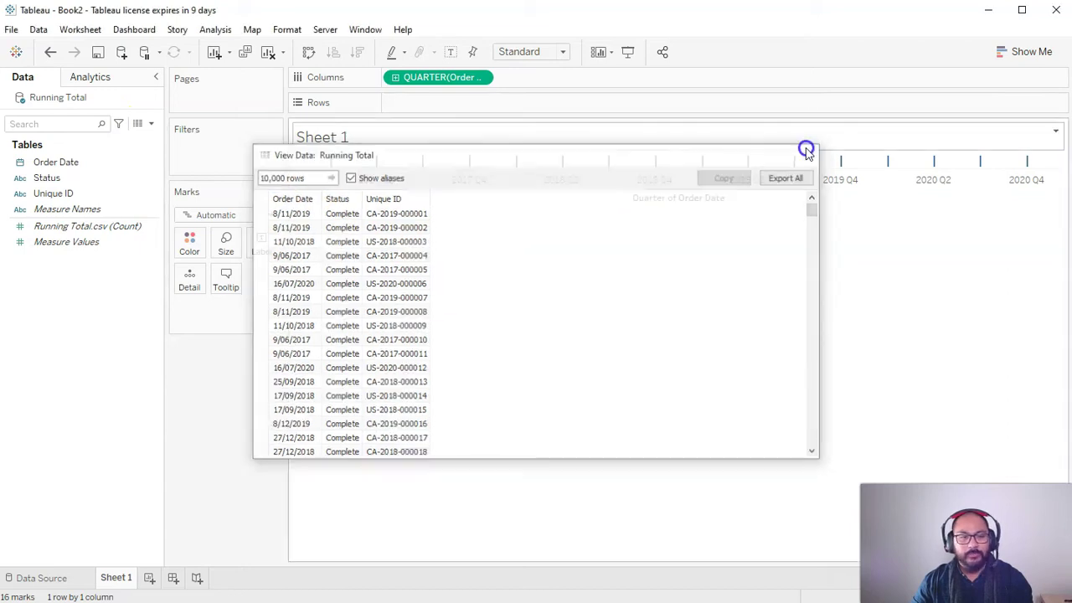
left_click(105, 224)
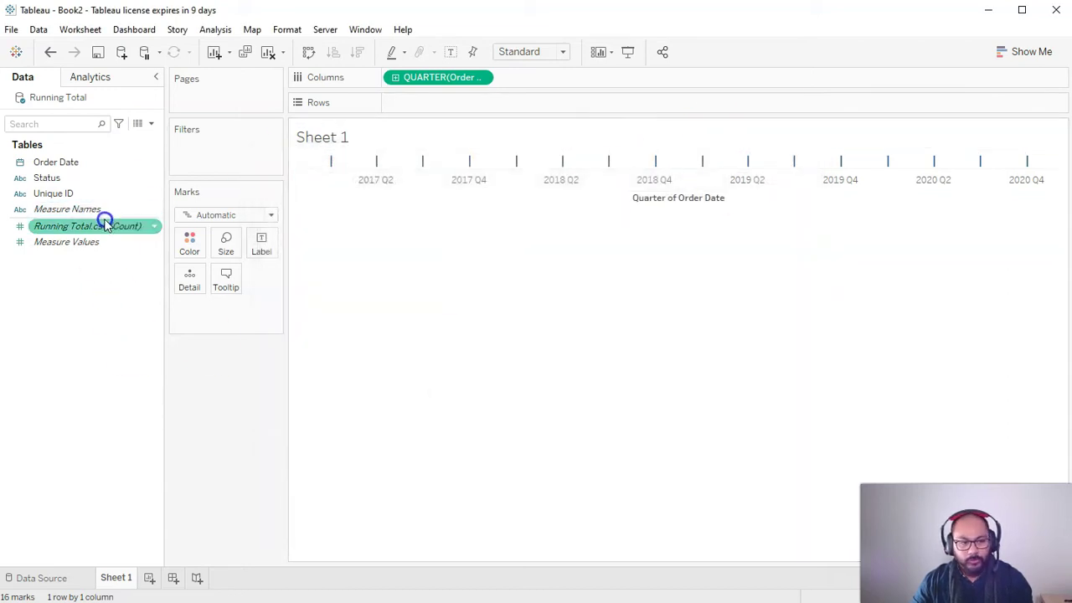
double_click(93, 226)
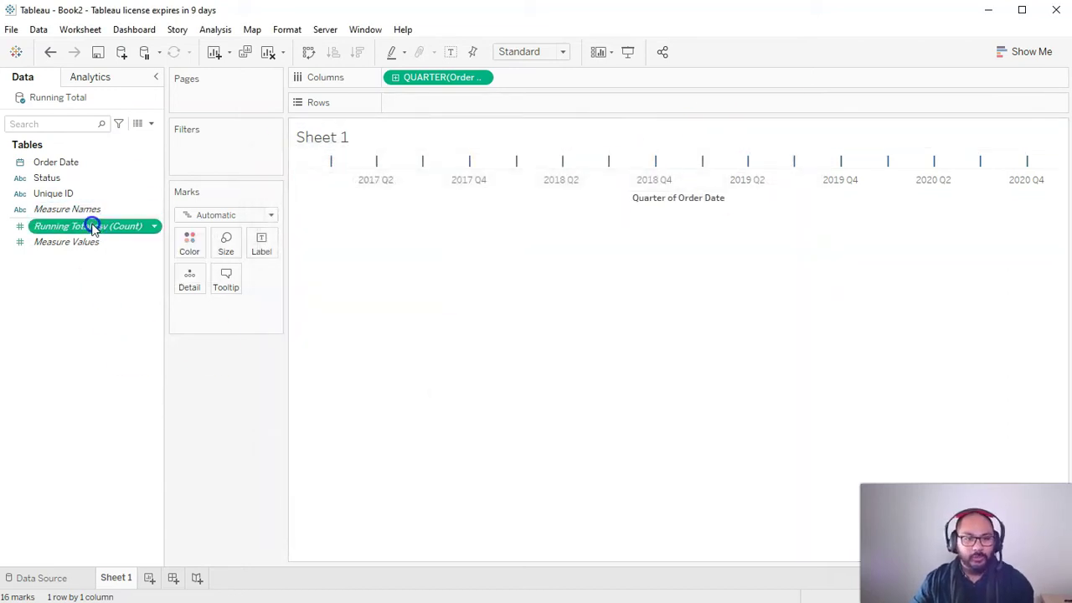
left_click(213, 215)
left_click(220, 242)
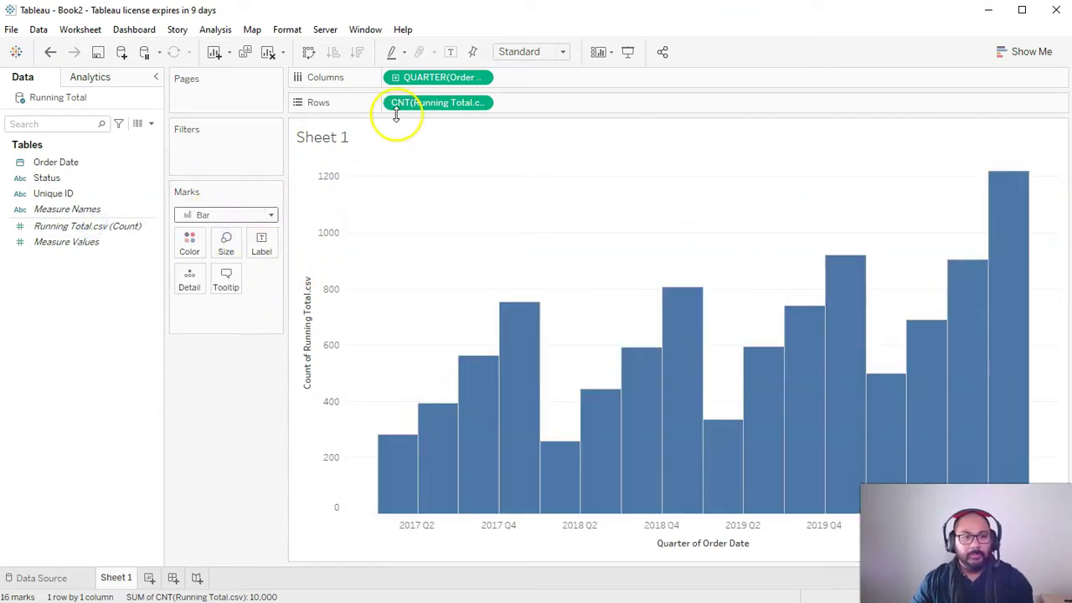
- Label the bars and duplicate the count into a top pane as a Running Total reaching 10,000
left_click(452, 52)
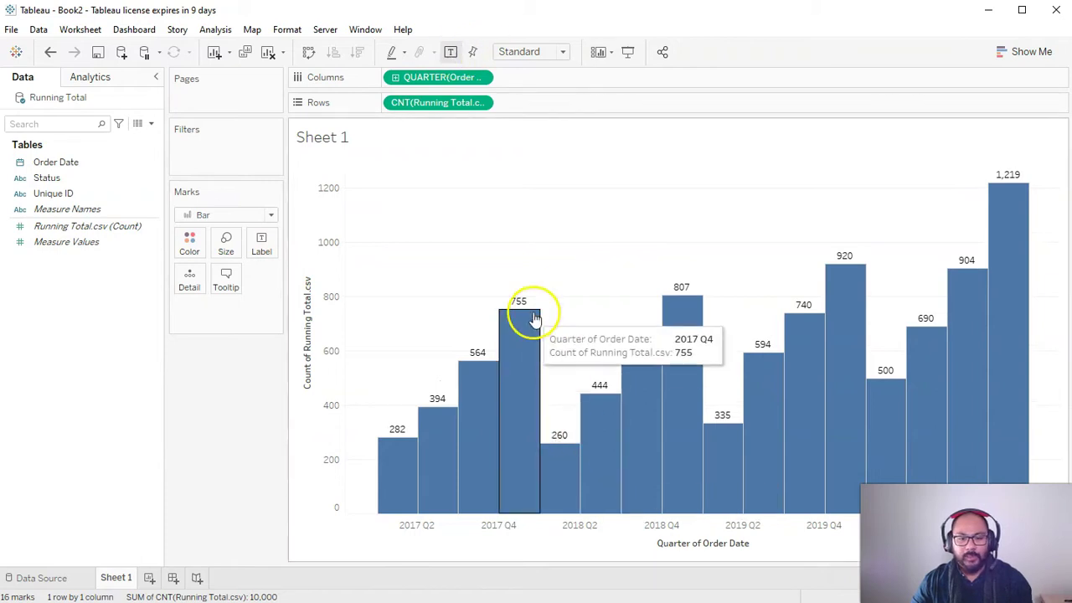
left_click_drag(441, 105, 536, 105)
right_click(462, 105)
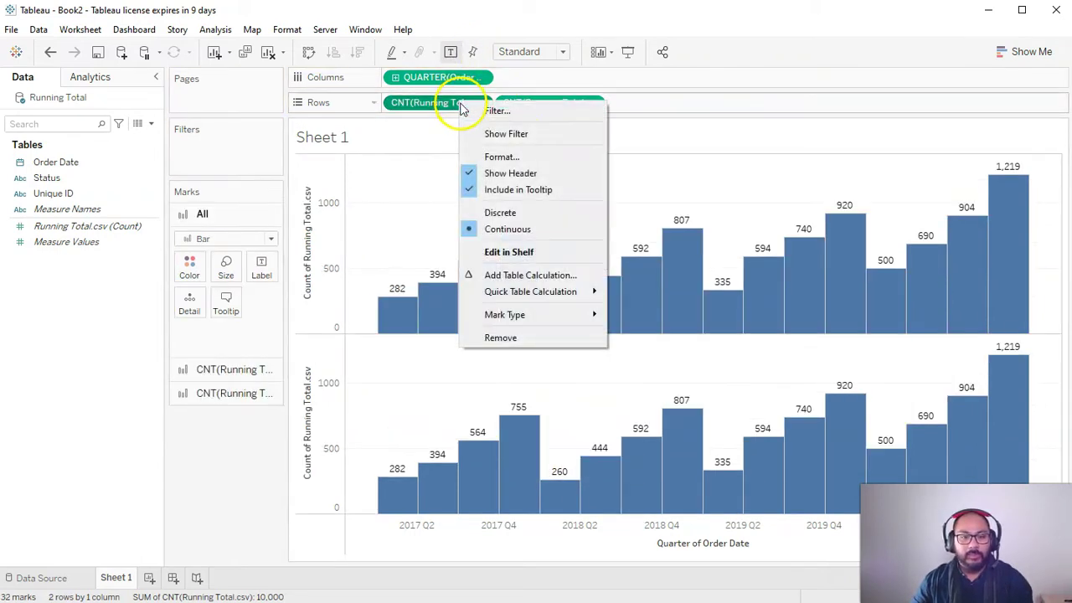
mouse_move(531, 292)
left_click(649, 294)
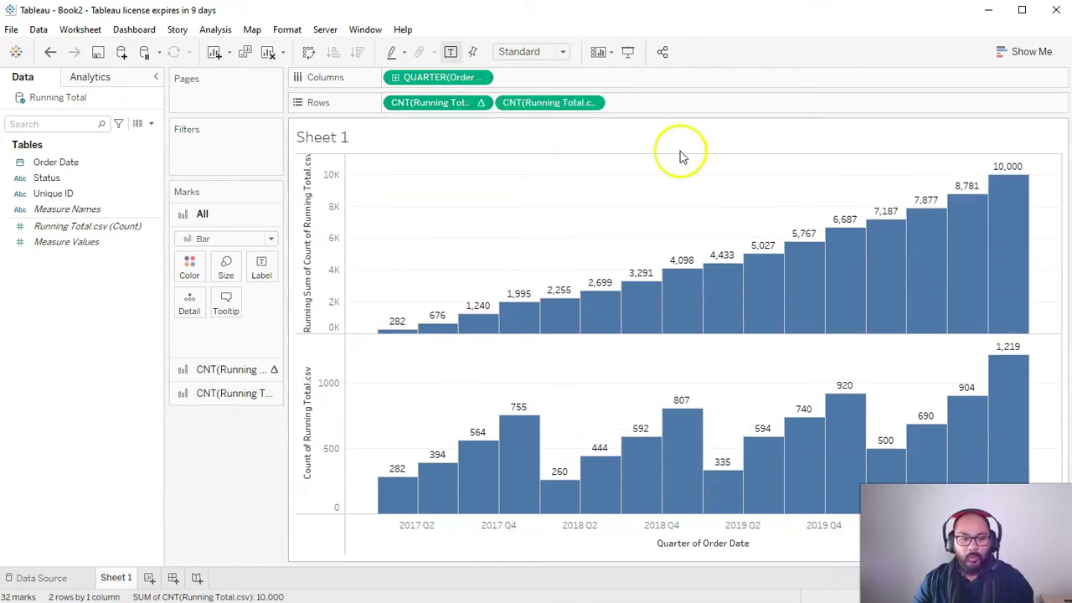
mouse_move(816, 299)
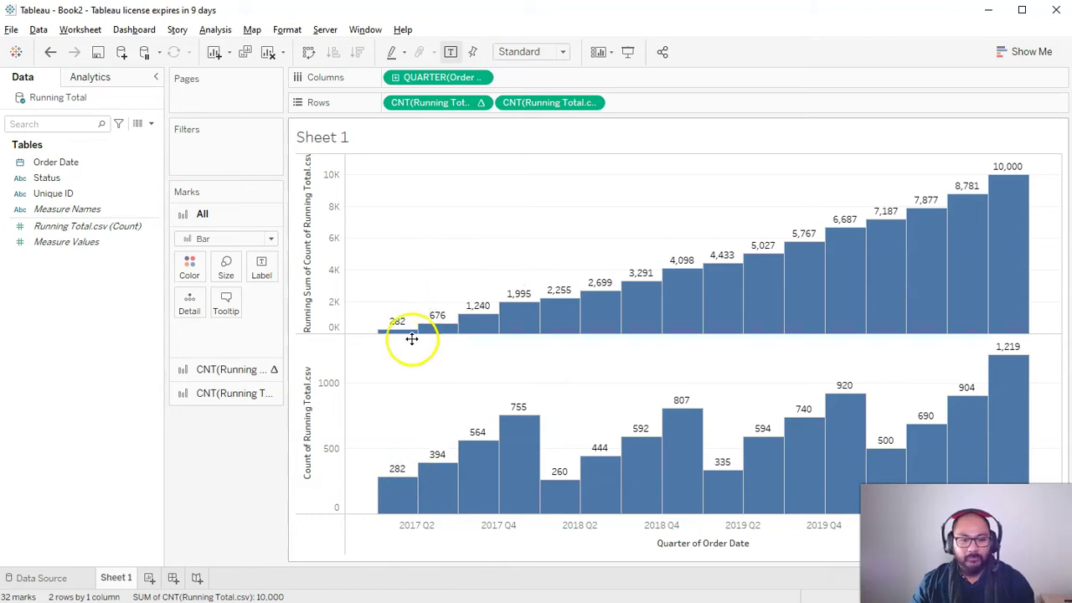
left_click(440, 328)
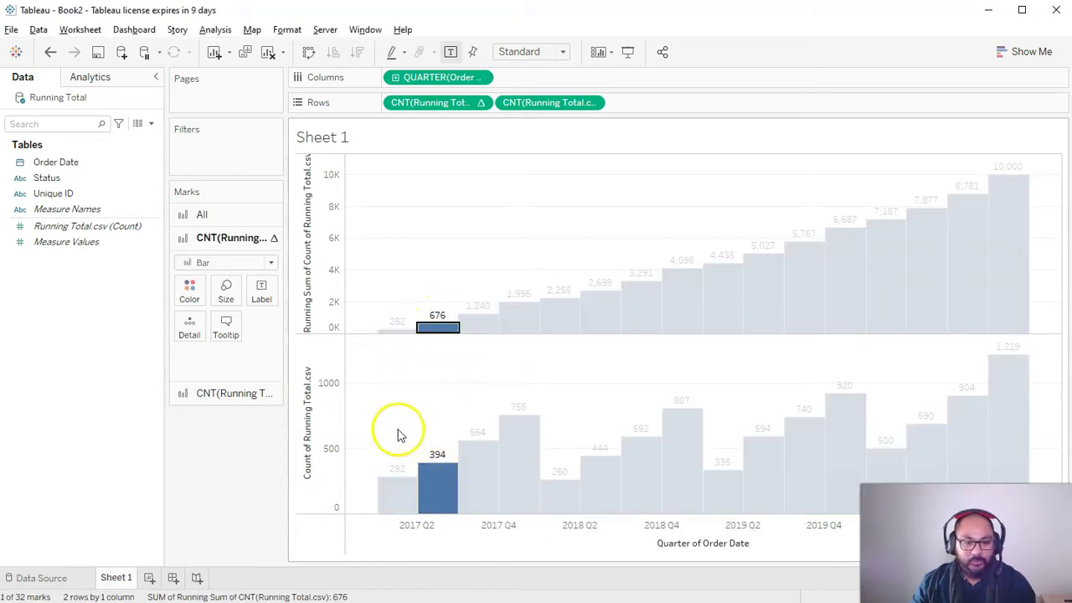
left_click_drag(390, 430, 432, 497)
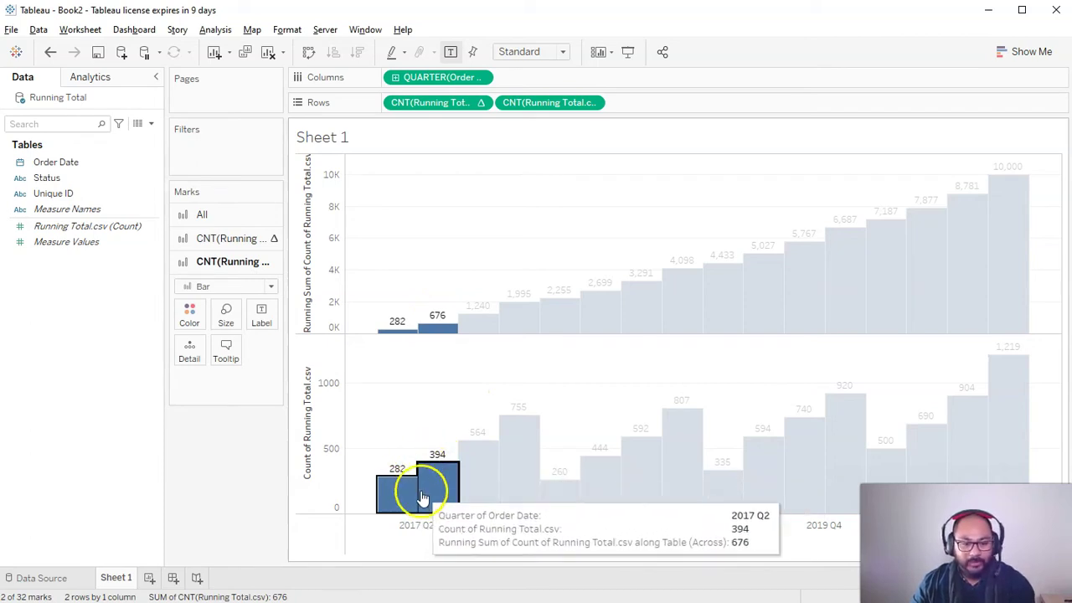
left_click(553, 300)
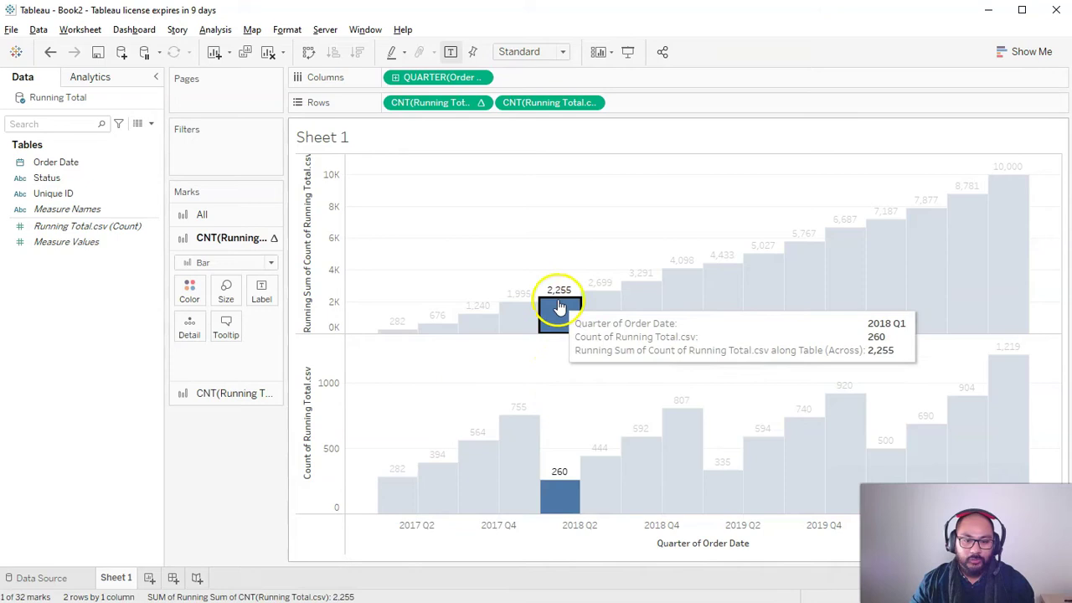
left_click_drag(565, 381, 391, 514)
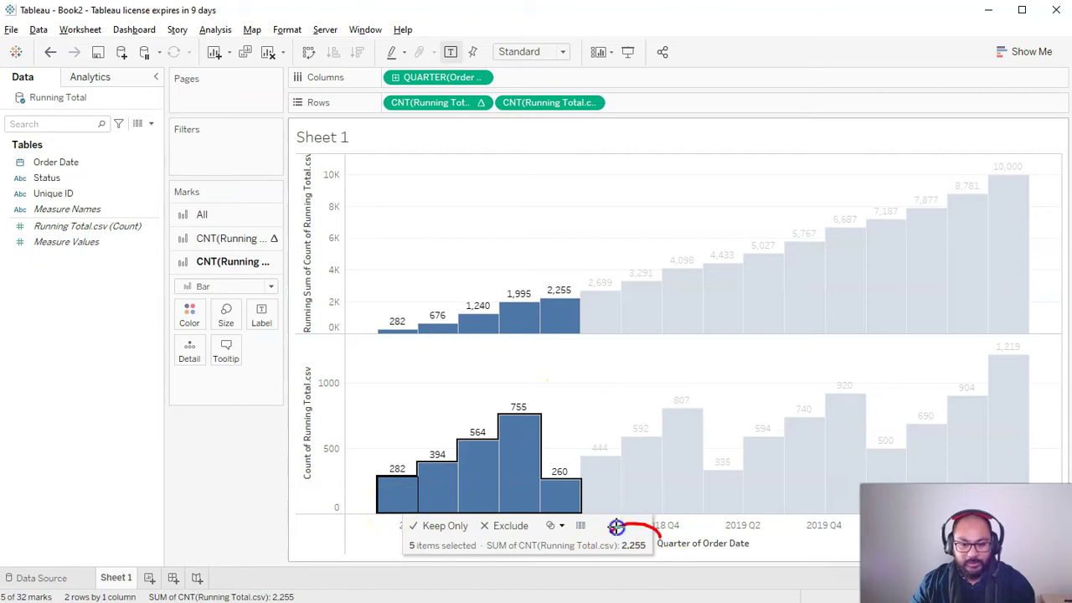
left_click(842, 251)
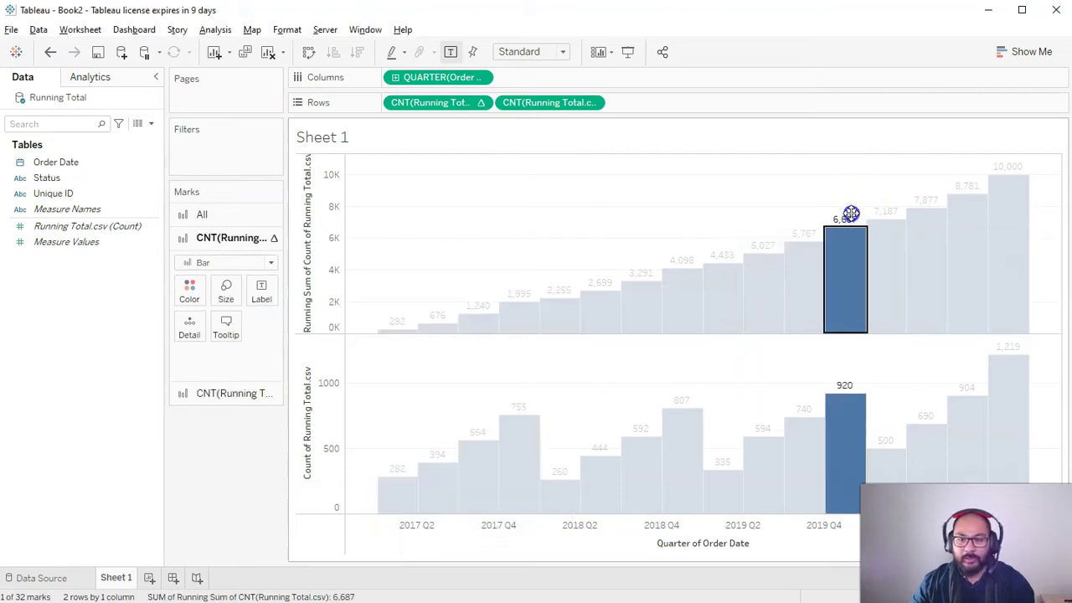
left_click_drag(844, 356, 404, 517)
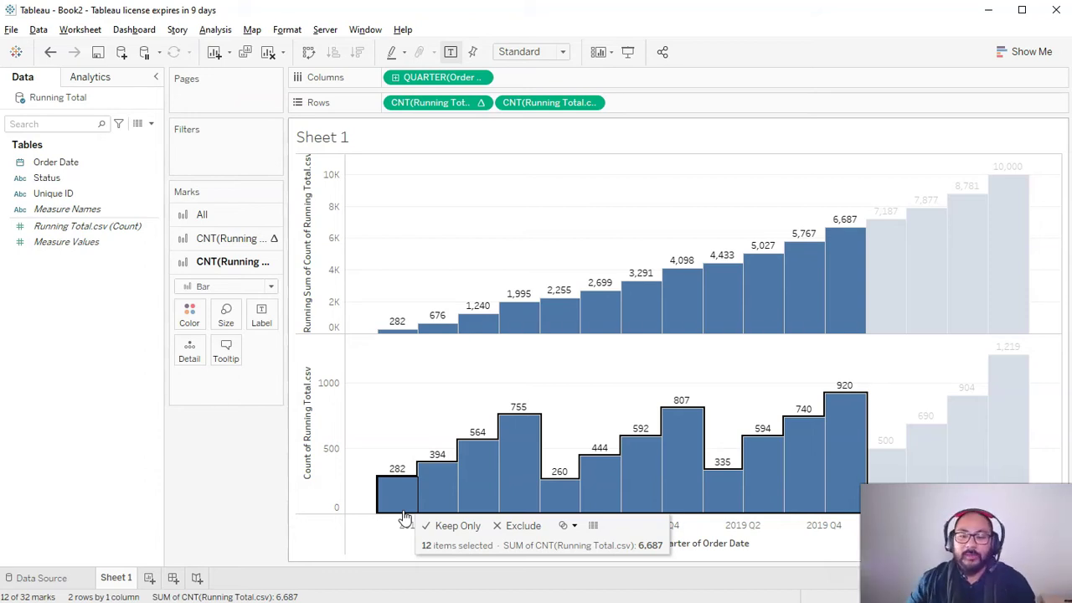
left_click(393, 517)
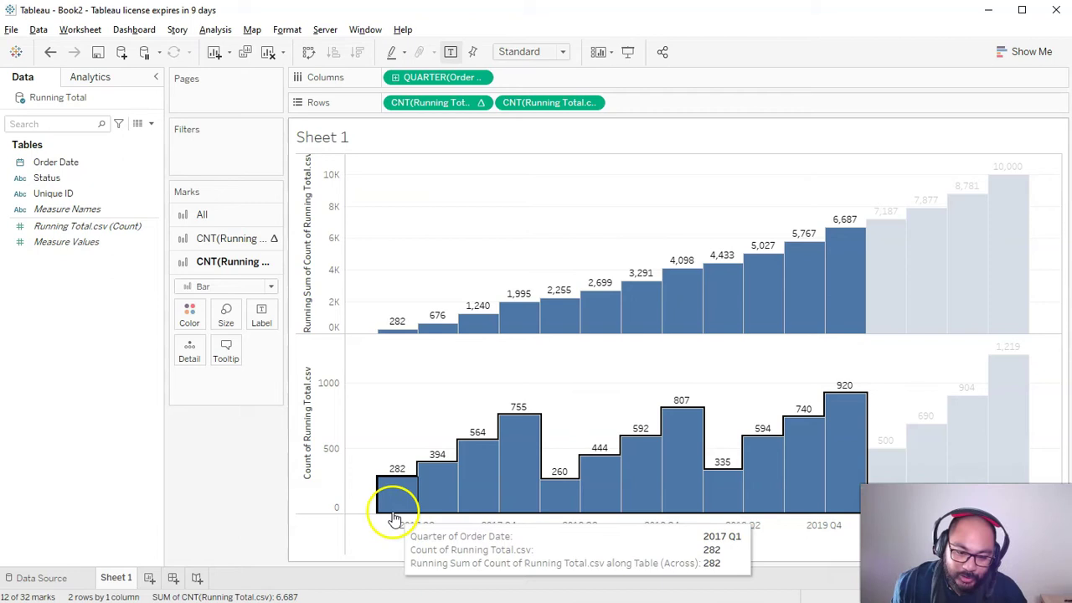
left_click(495, 377)
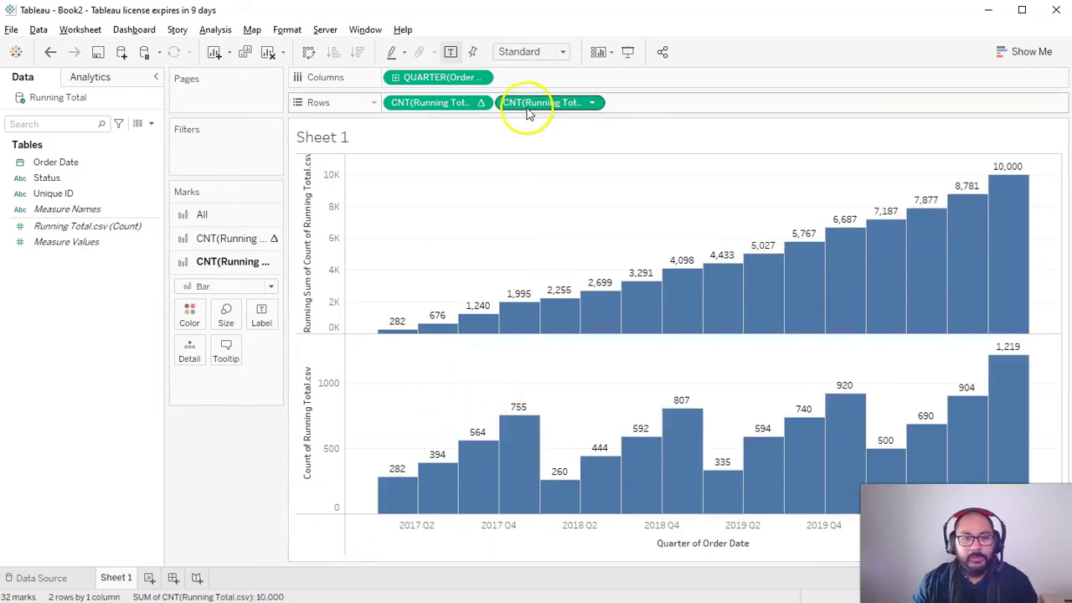
- Drop the running-sum pill from Rows, undoing stray Calculation1 fields, leaving bars peaking at 1,219
left_click_drag(453, 105, 112, 364)
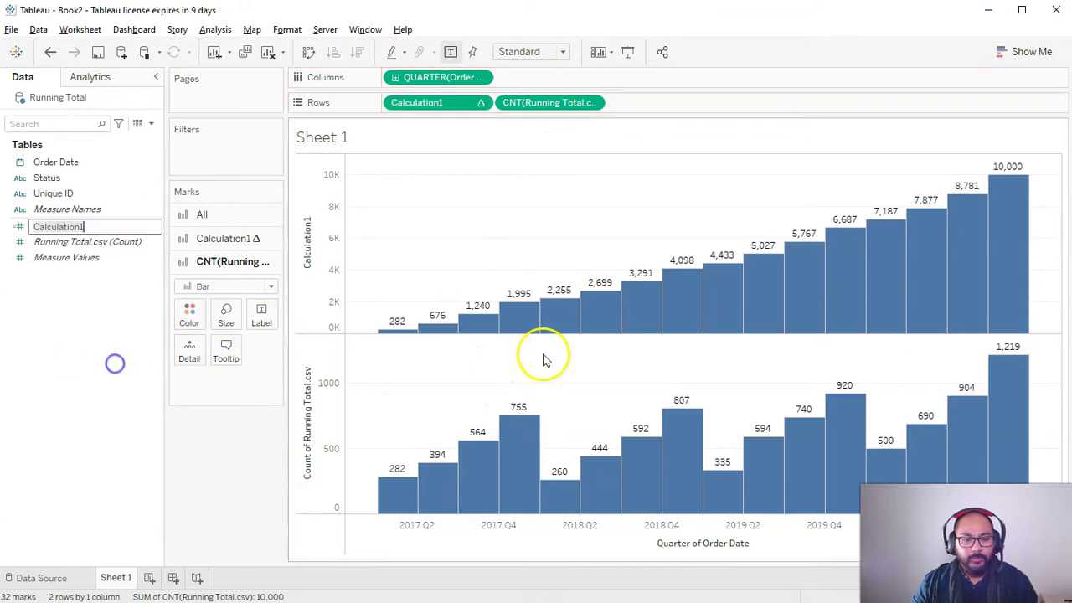
left_click(116, 378)
key("ctrl+z")
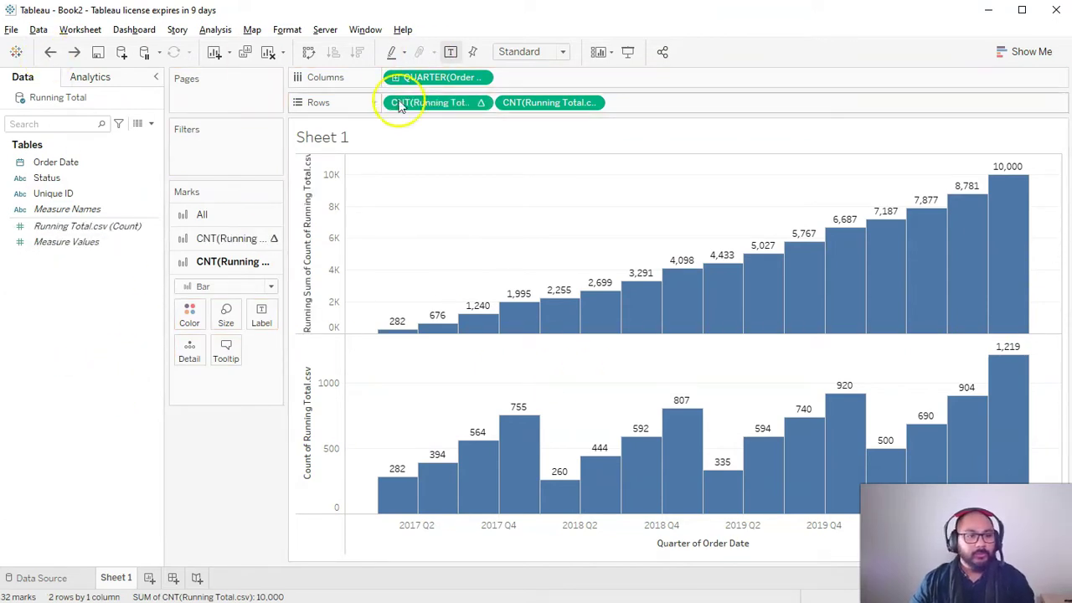
left_click_drag(411, 106, 121, 437)
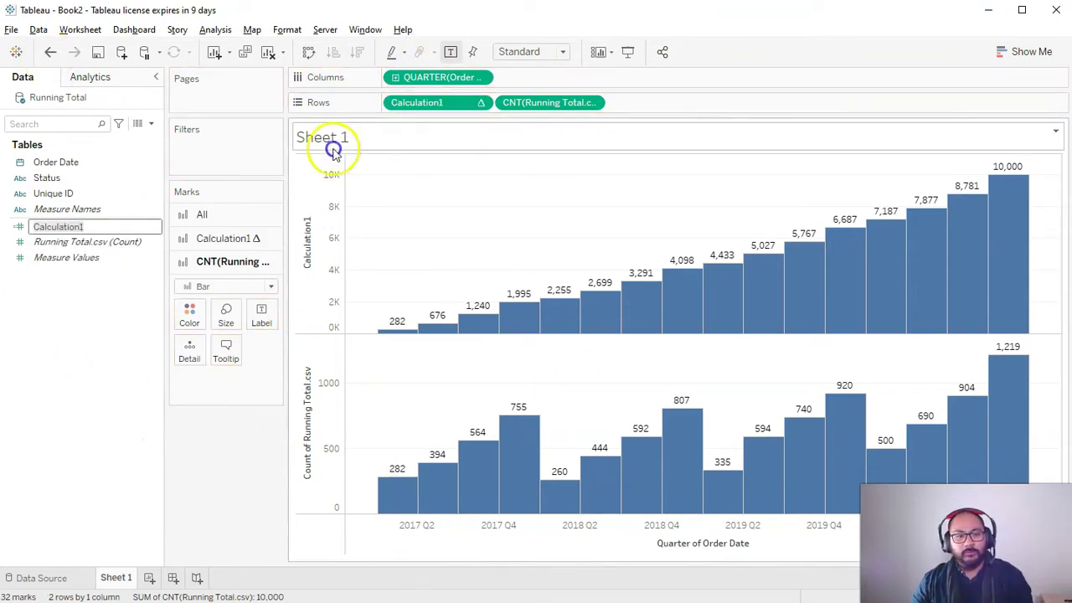
left_click(48, 51)
left_click_drag(455, 102, 254, 491)
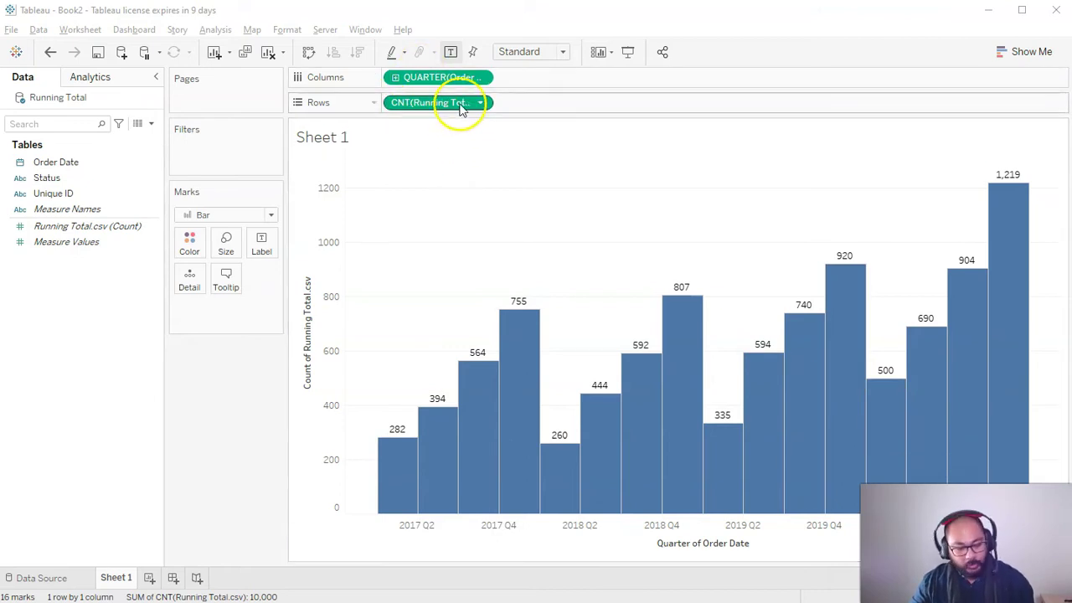
- Duplicate the CNT(Running Total.csv) pill on Rows into a second identical bar pane
left_click_drag(443, 107, 569, 109)
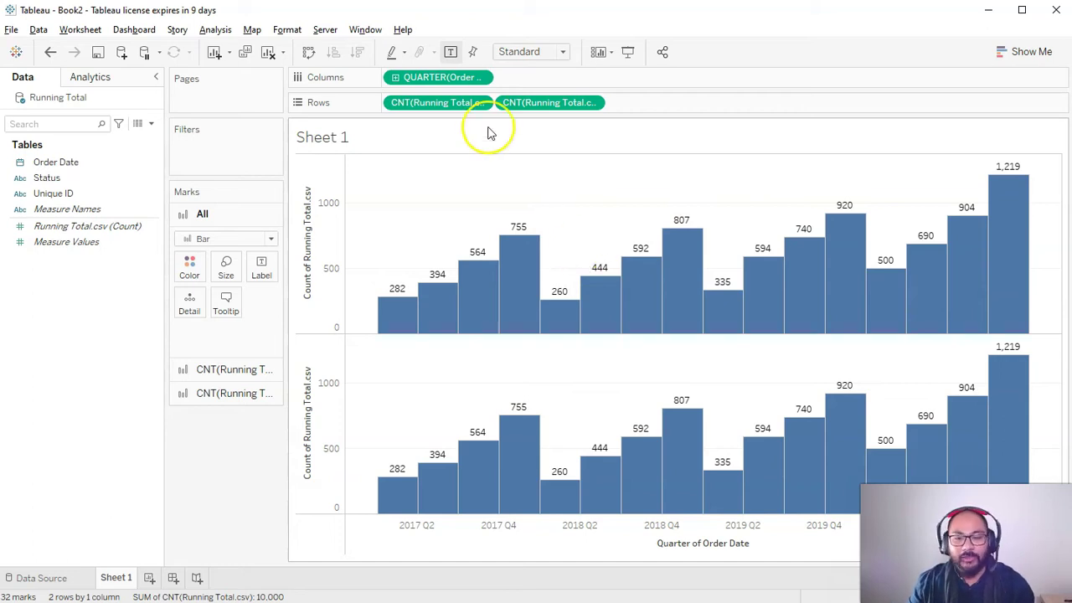
left_click_drag(536, 104, 338, 160)
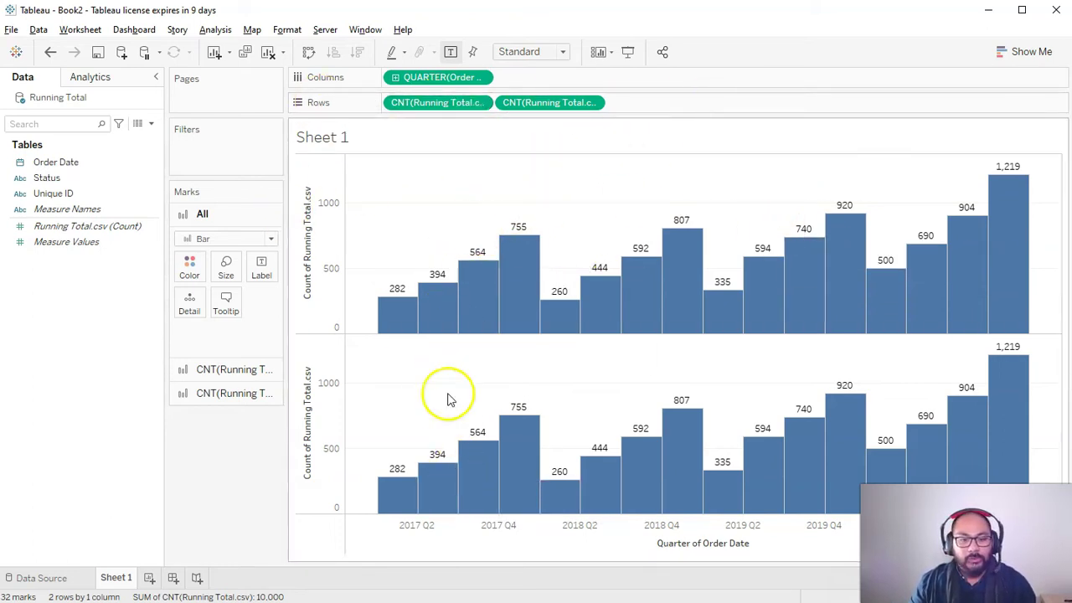
left_click(446, 102)
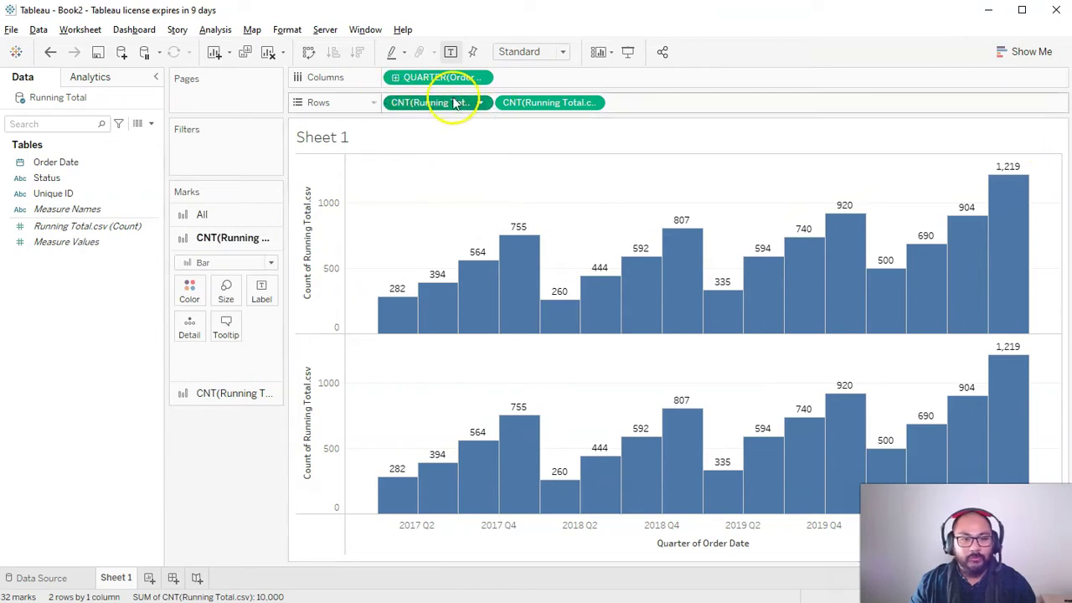
right_click(422, 104)
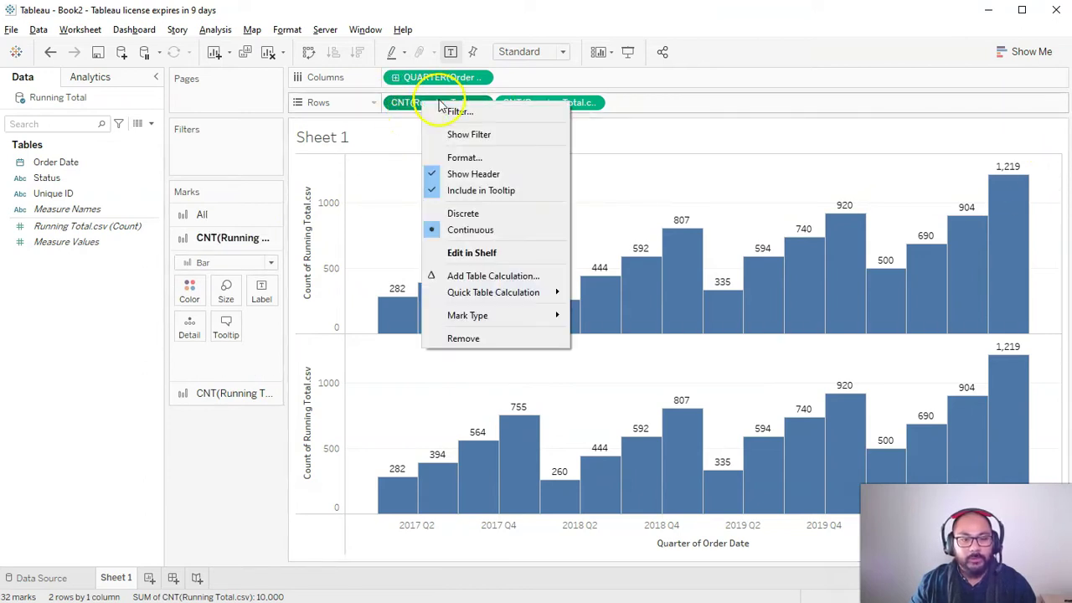
mouse_move(494, 295)
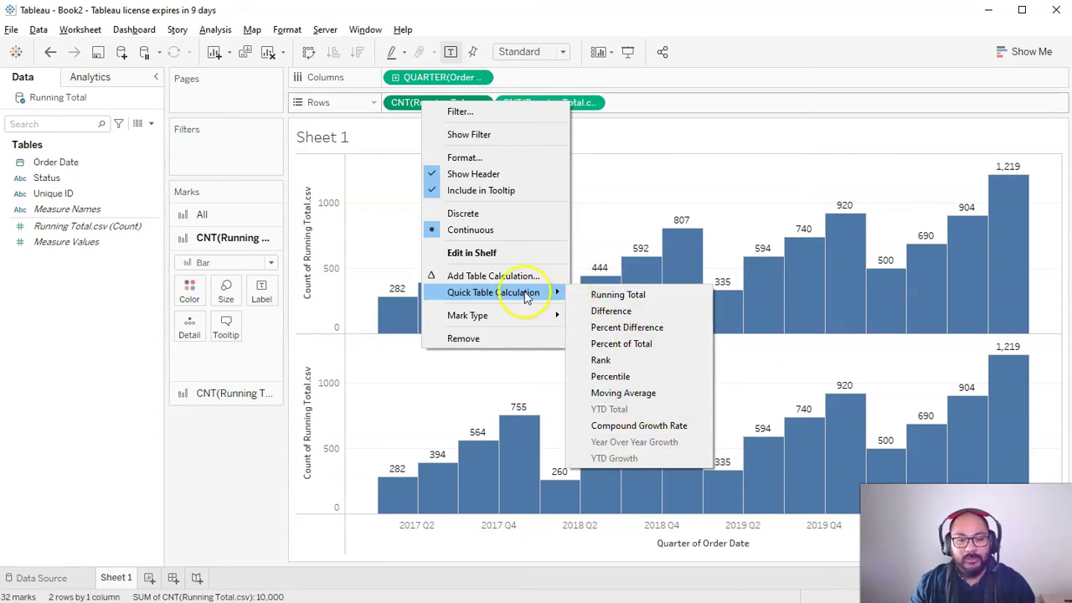
left_click(662, 300)
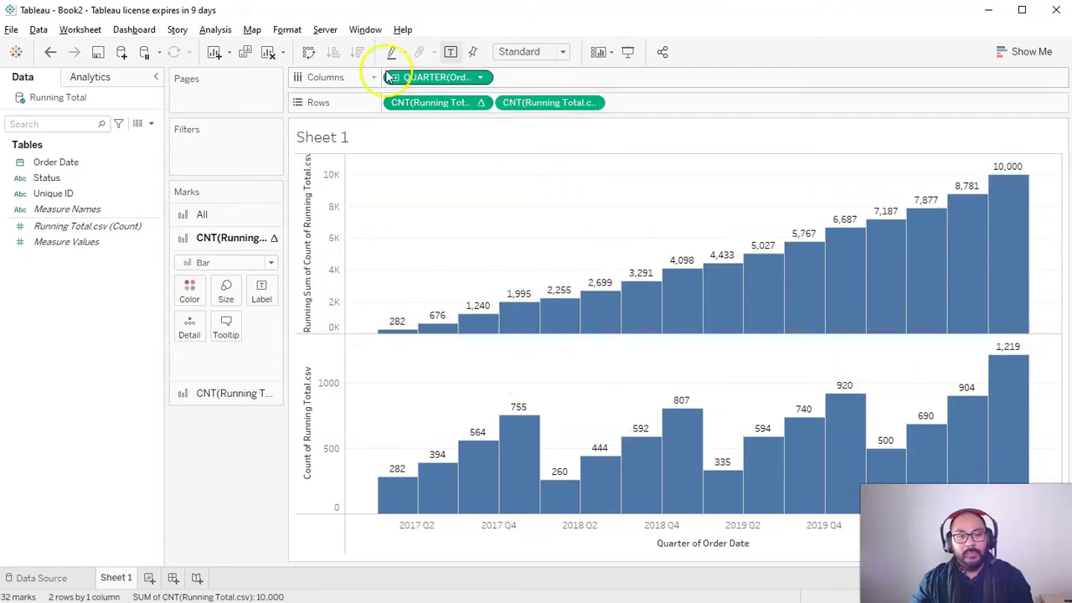
left_click(50, 53)
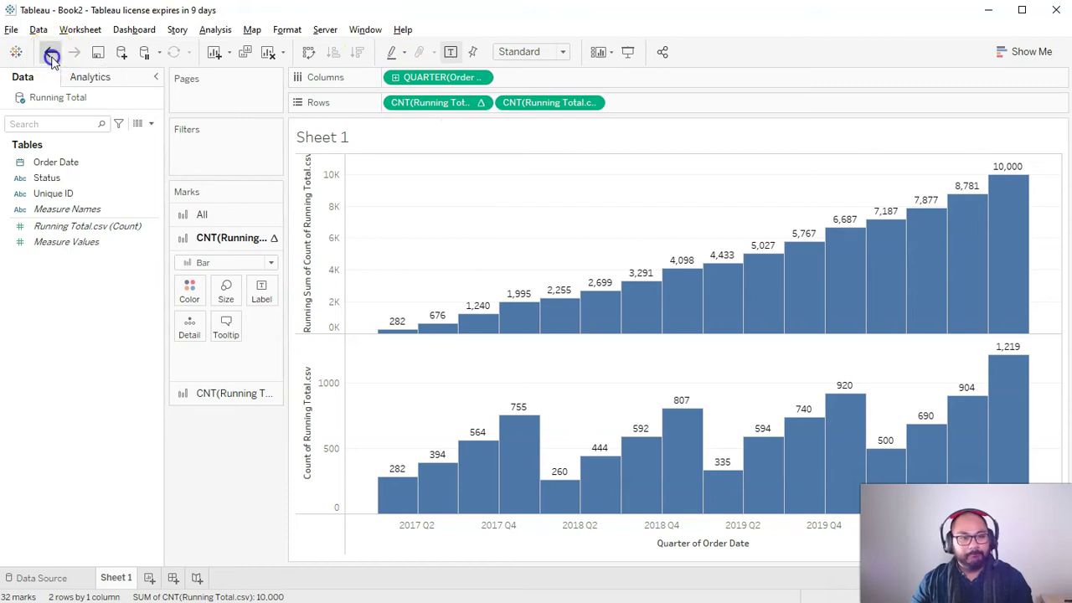
- Turn off mark labels, put the CNT pill on Label instead, and duplicate it onto Rows again
left_click(451, 52)
left_click_drag(463, 103, 109, 379)
mouse_move(477, 447)
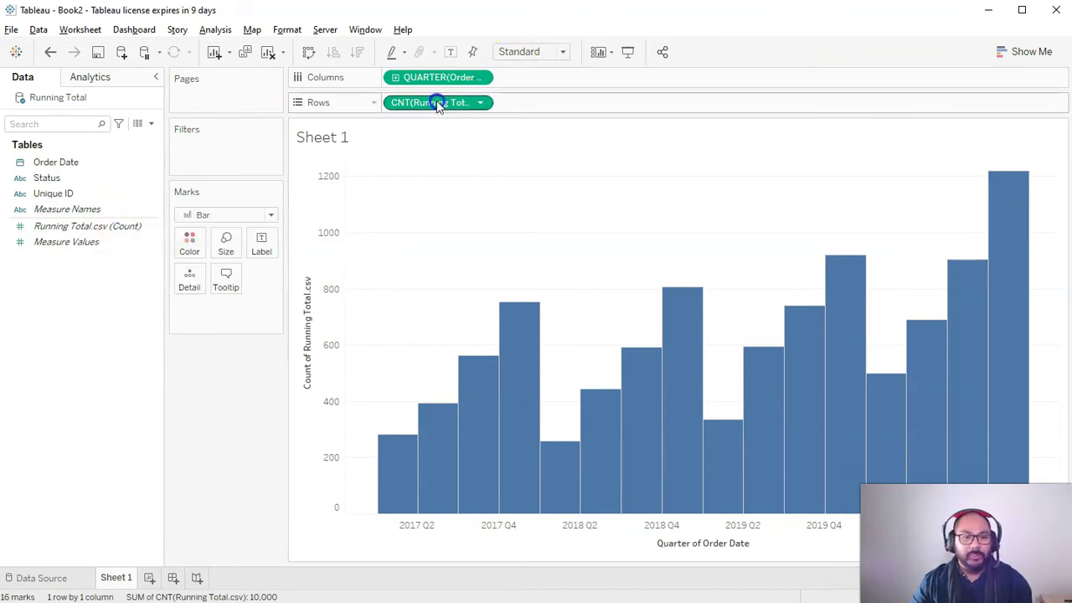
left_click_drag(436, 104, 263, 254)
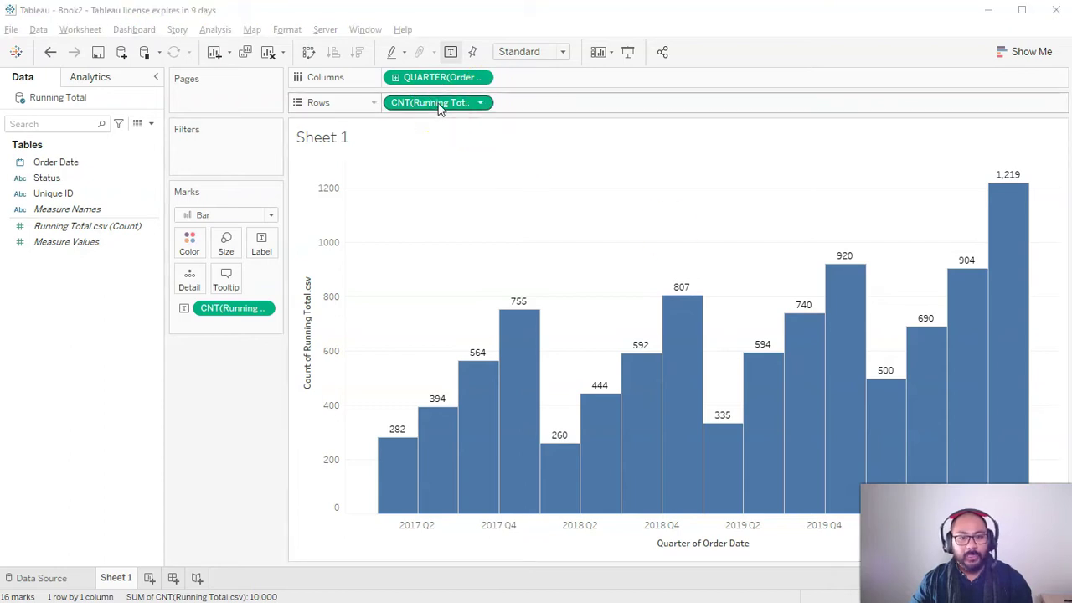
left_click_drag(436, 102, 540, 102)
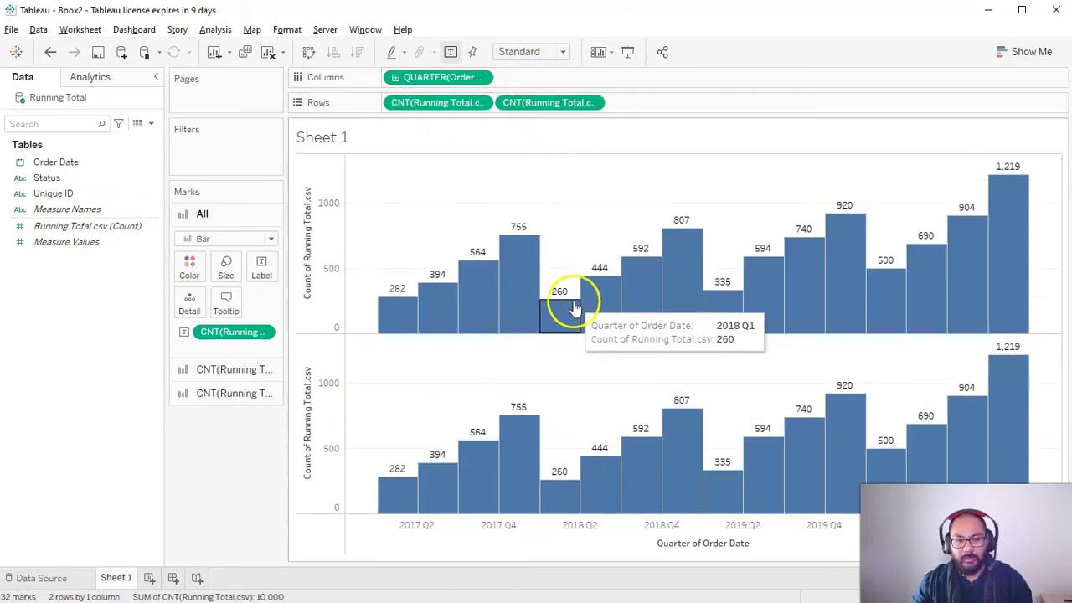
left_click_drag(416, 109, 446, 89)
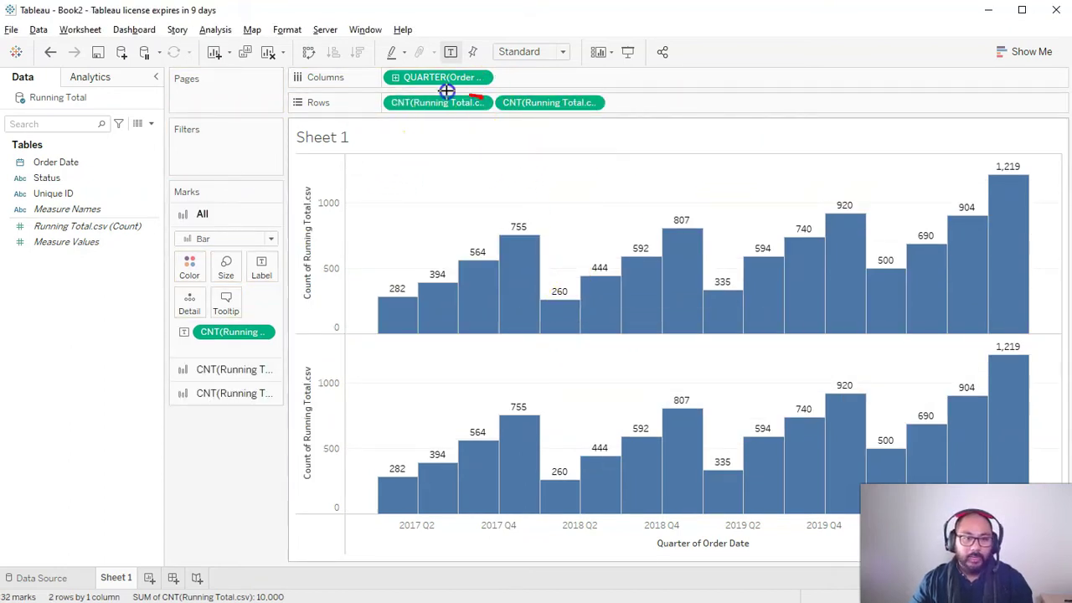
- Make the top pane a Running Total of counts reaching 10,000 and select its pill's marks
right_click(436, 104)
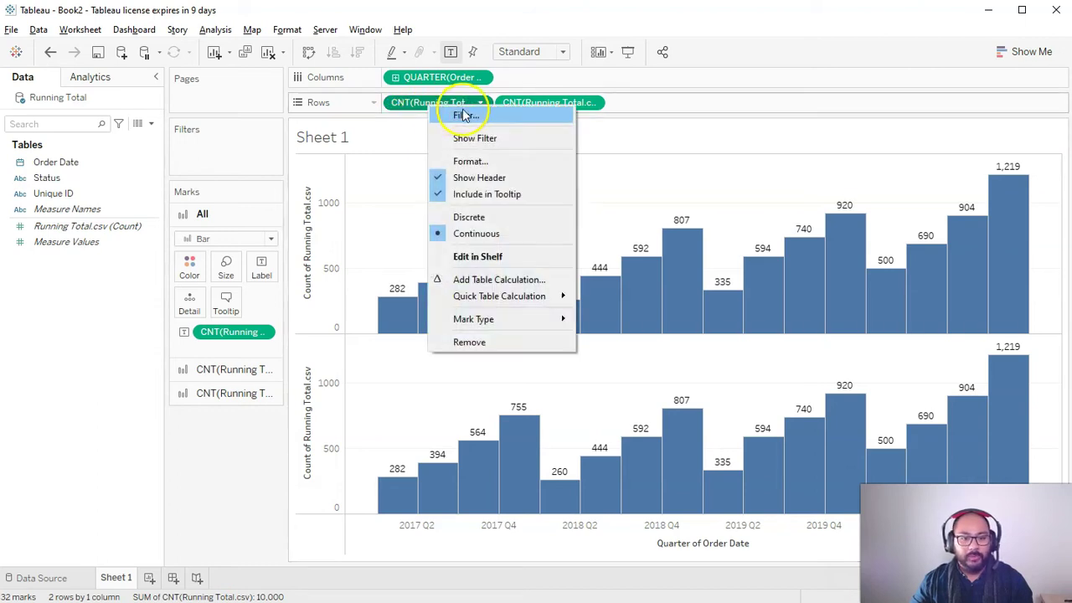
left_click(499, 296)
left_click(631, 307)
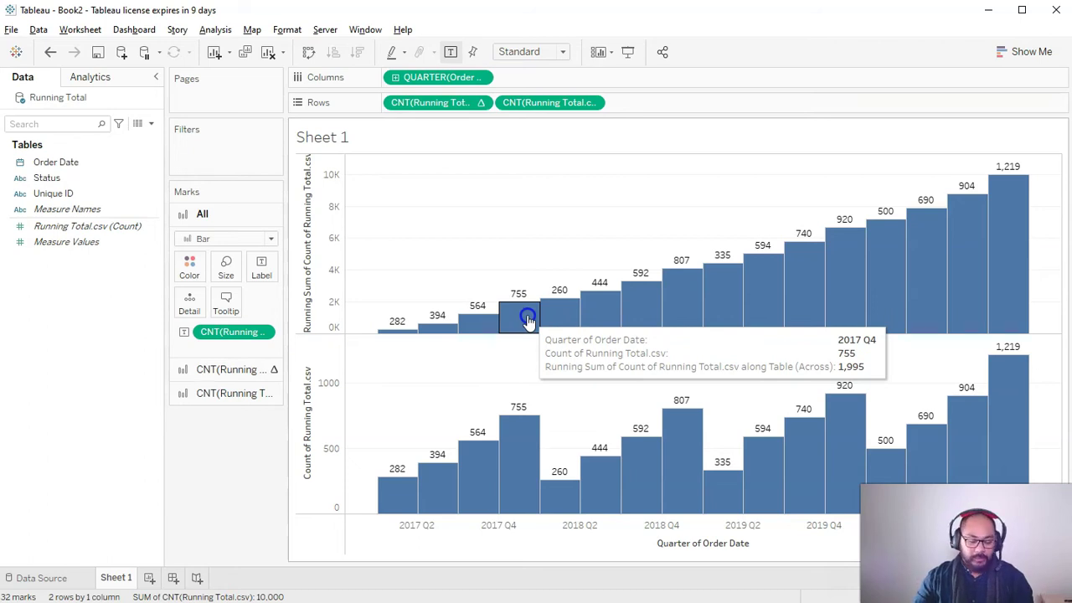
mouse_move(1016, 151)
left_mouse_down()
mouse_move(1008, 176)
mouse_move(954, 179)
mouse_move(980, 188)
mouse_move(1013, 178)
mouse_move(1014, 332)
left_mouse_up()
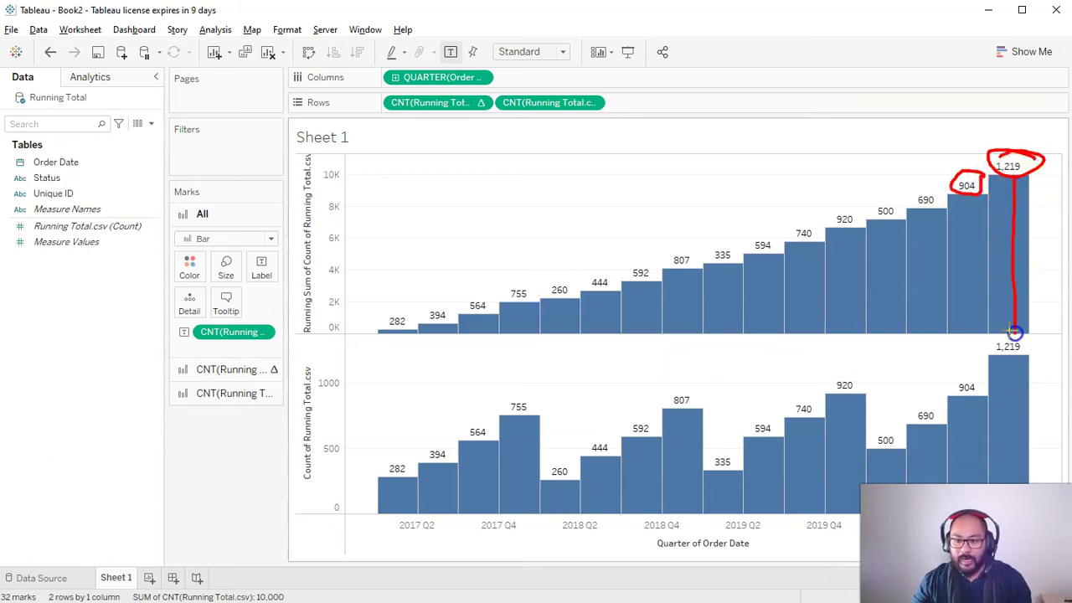
key("Escape")
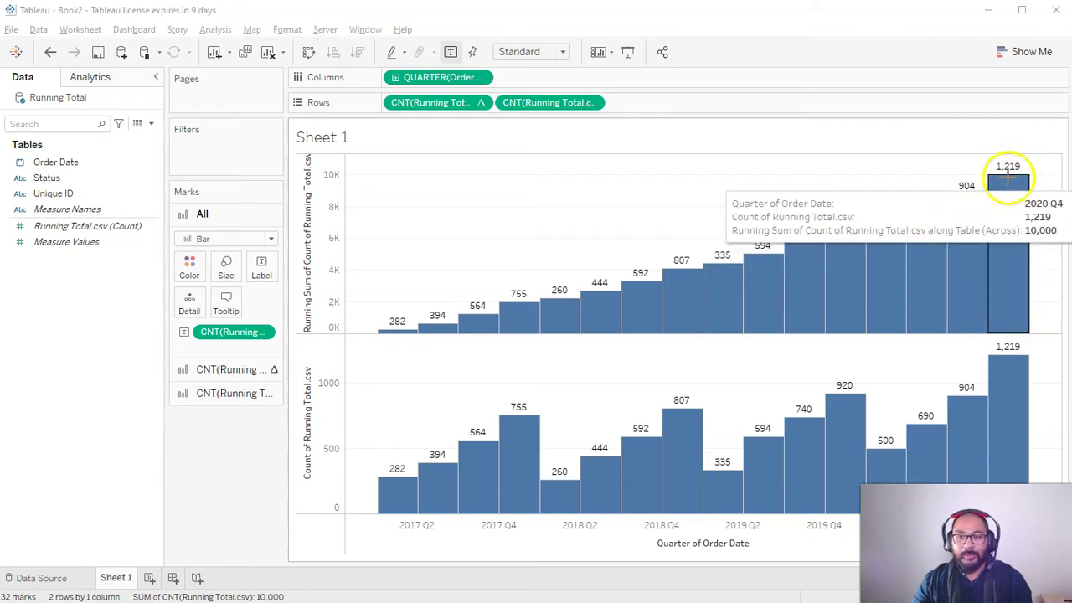
mouse_move(965, 176)
left_mouse_down()
mouse_move(328, 170)
mouse_move(344, 171)
mouse_move(356, 209)
mouse_move(337, 148)
left_mouse_up()
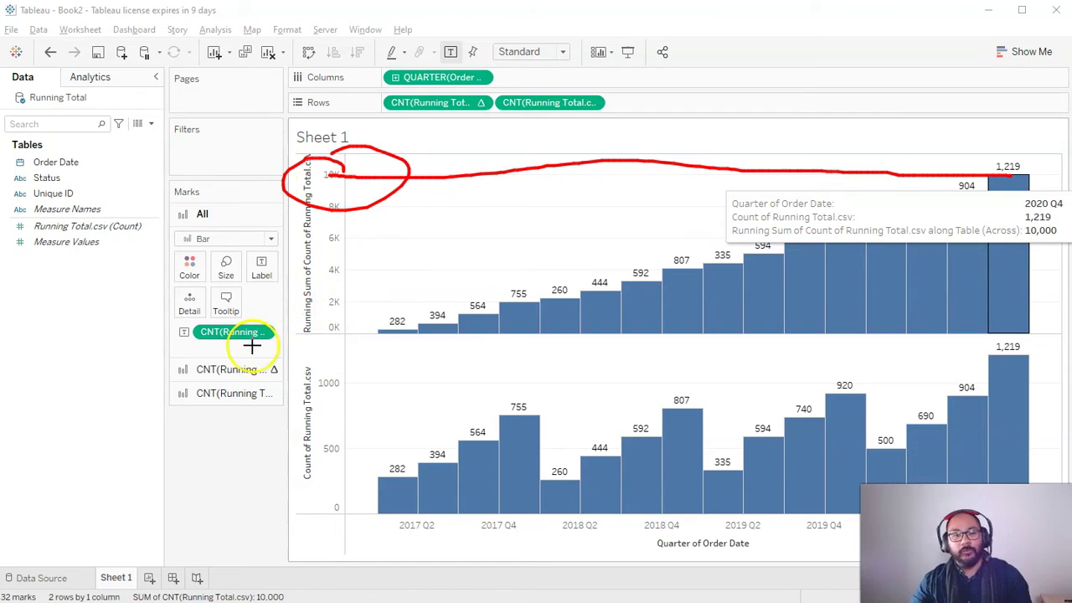
key("Escape")
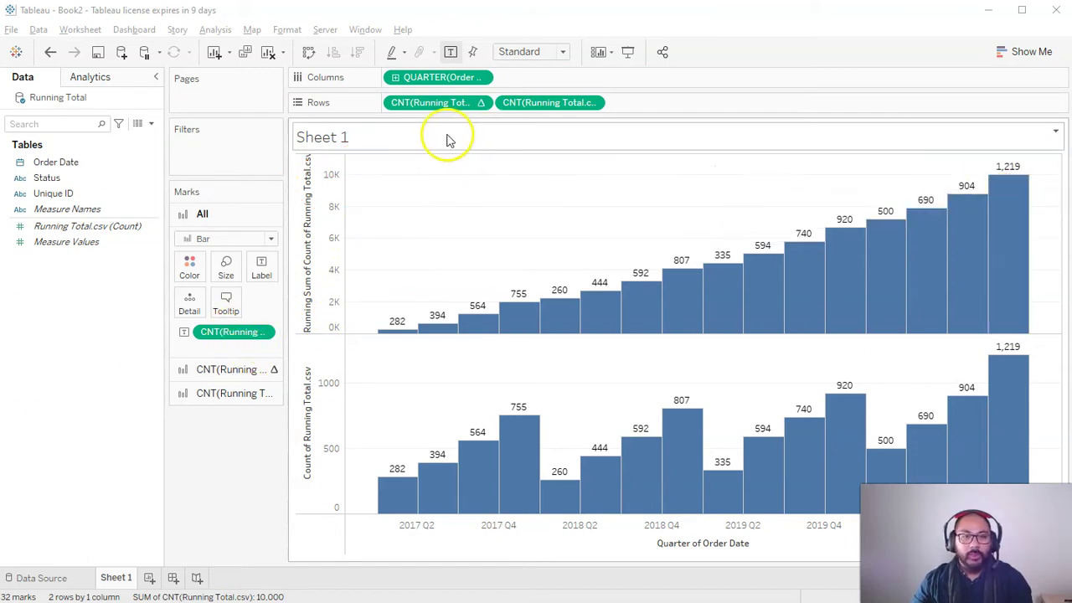
left_click(447, 104)
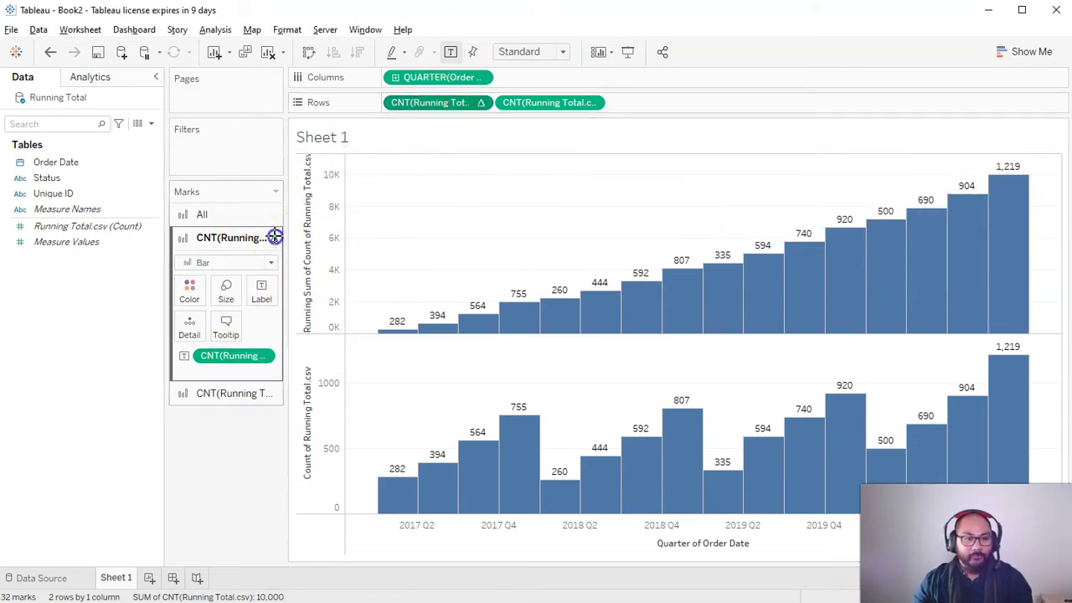
- Replace the running-sum pane's CNT labels with the running total pill, showing 282 to 10,000
left_click_drag(157, 292, 269, 226)
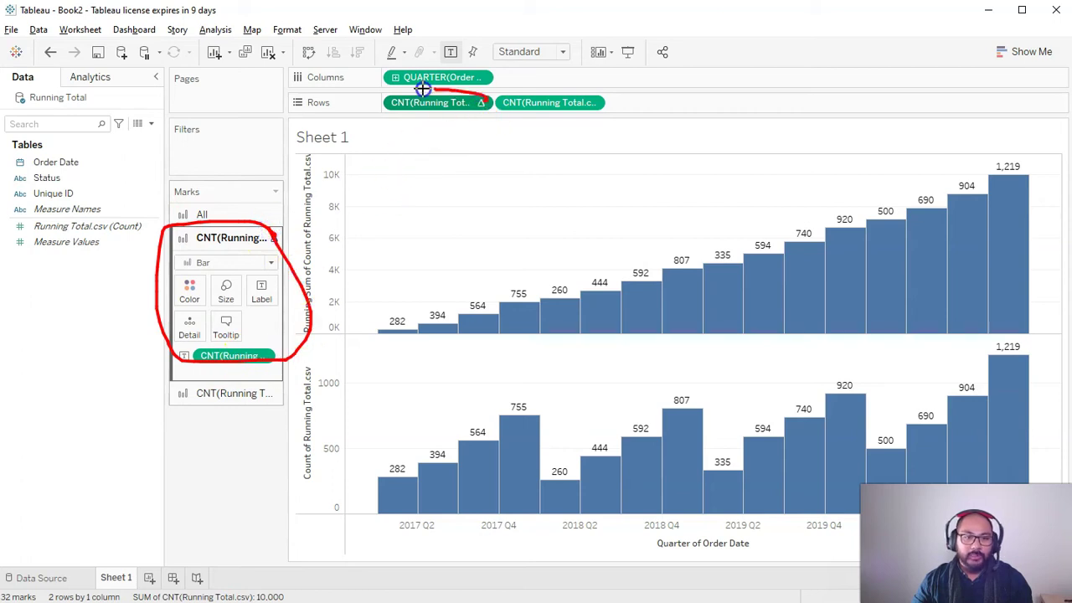
key("Escape")
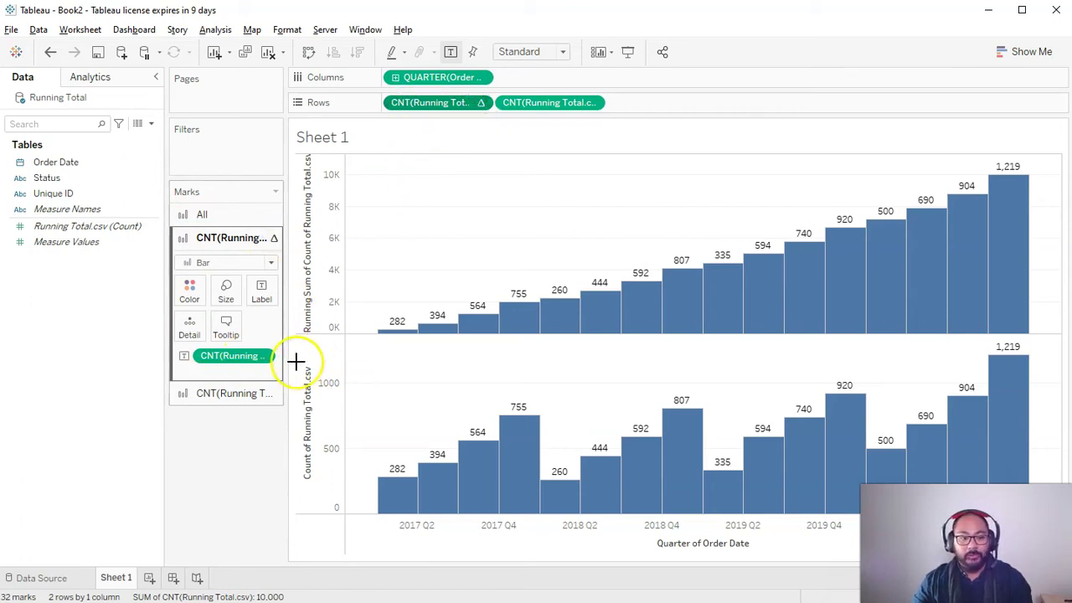
left_click_drag(230, 355, 99, 395)
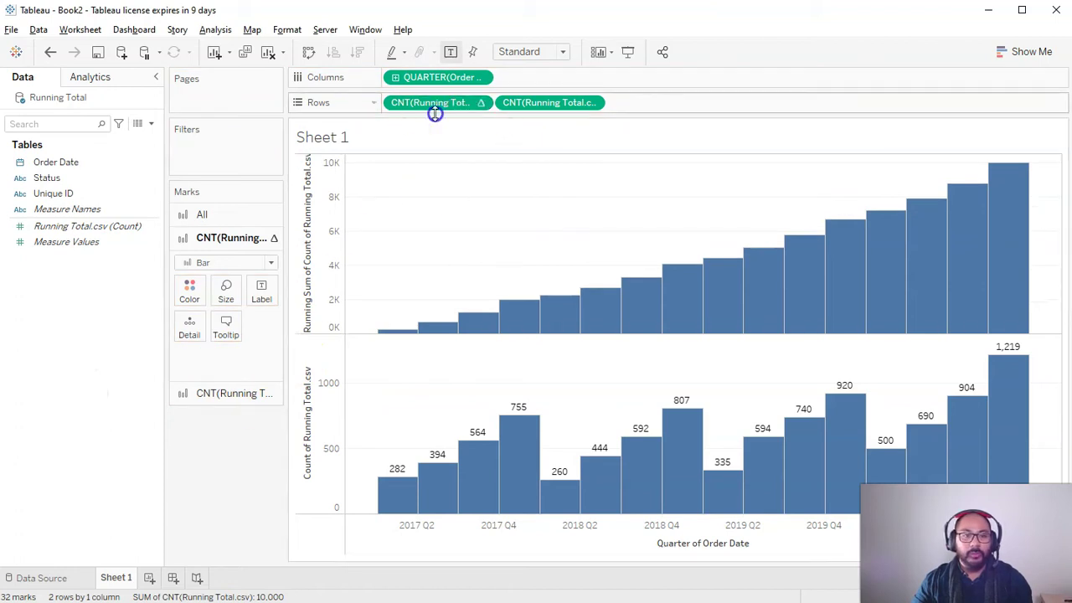
left_click_drag(434, 114, 264, 292)
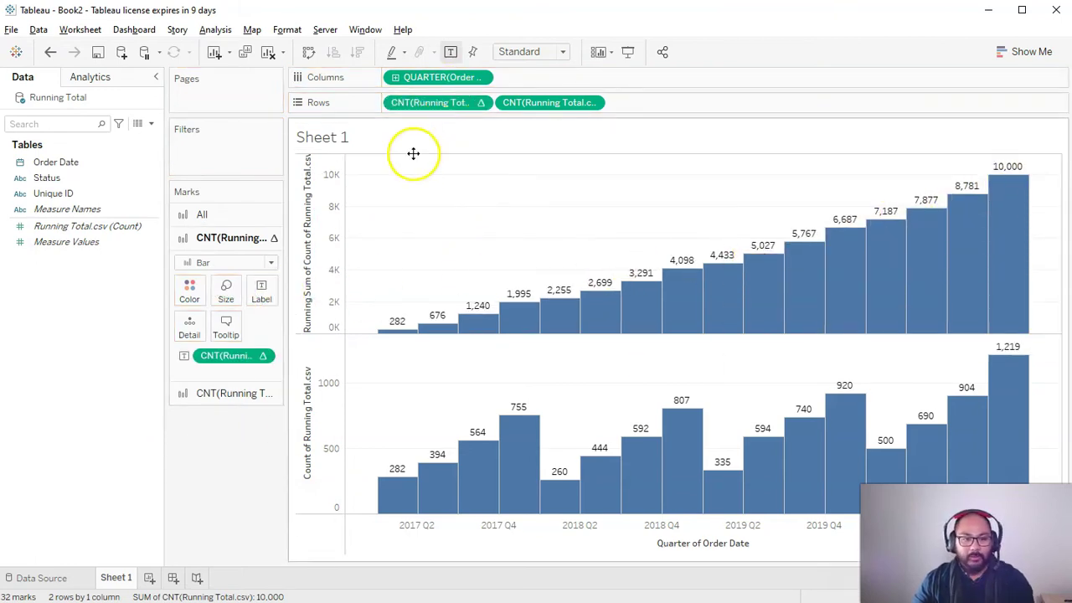
left_click_drag(999, 170, 837, 244)
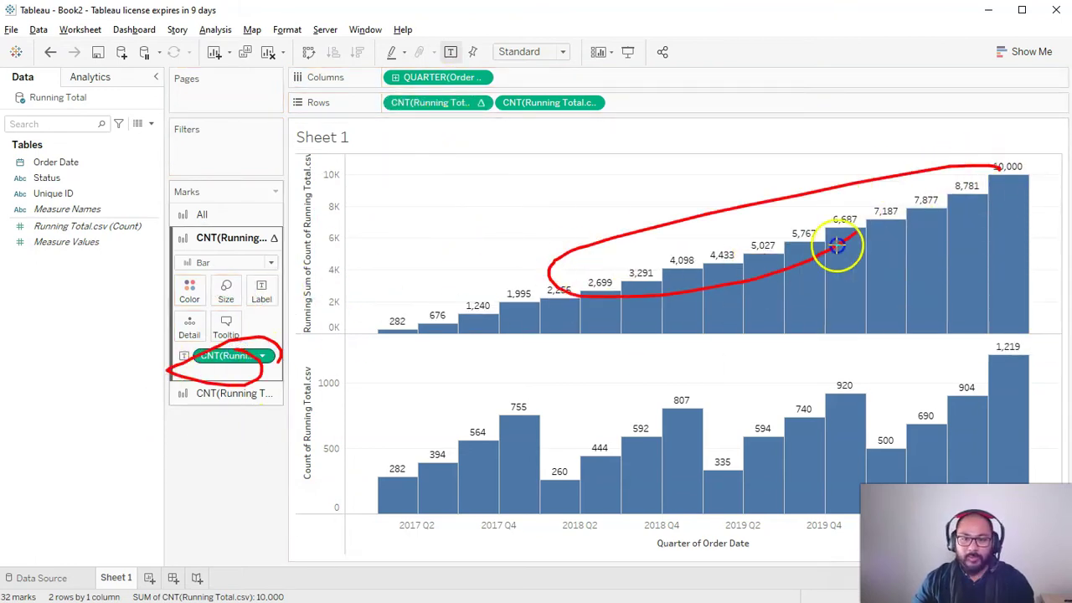
key("Escape")
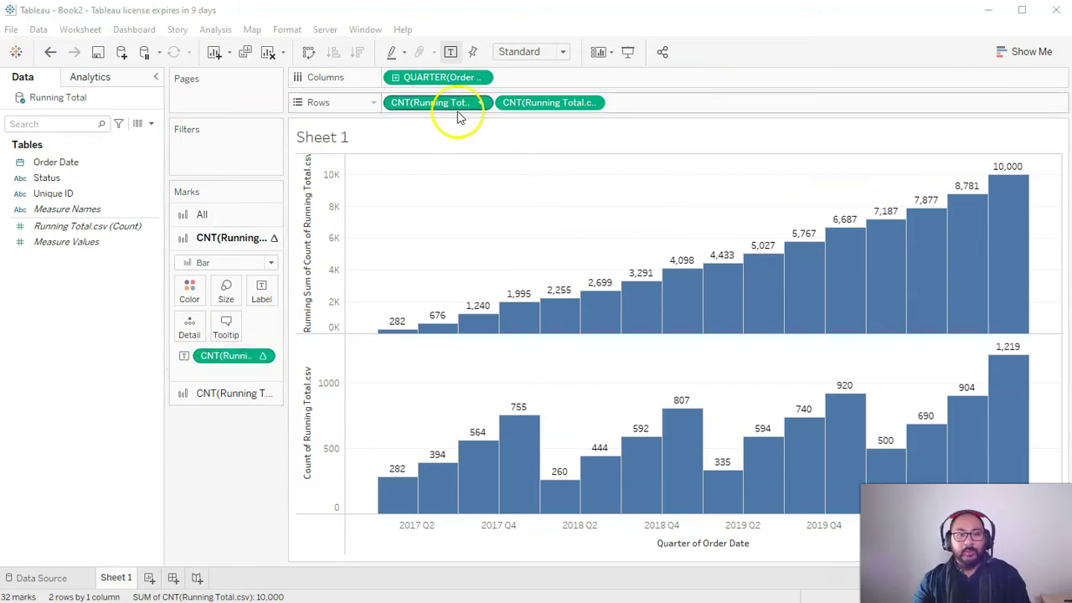
- Drill Order Date from quarter through month, week and day, then undo back to MONTH
left_click(396, 78)
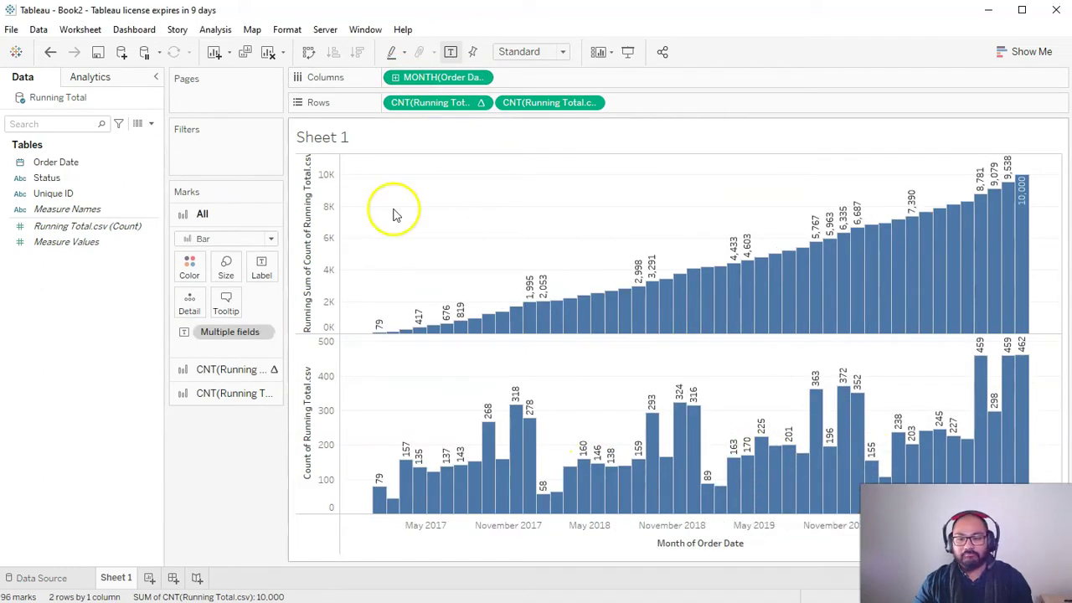
left_click(395, 78)
left_click(396, 79)
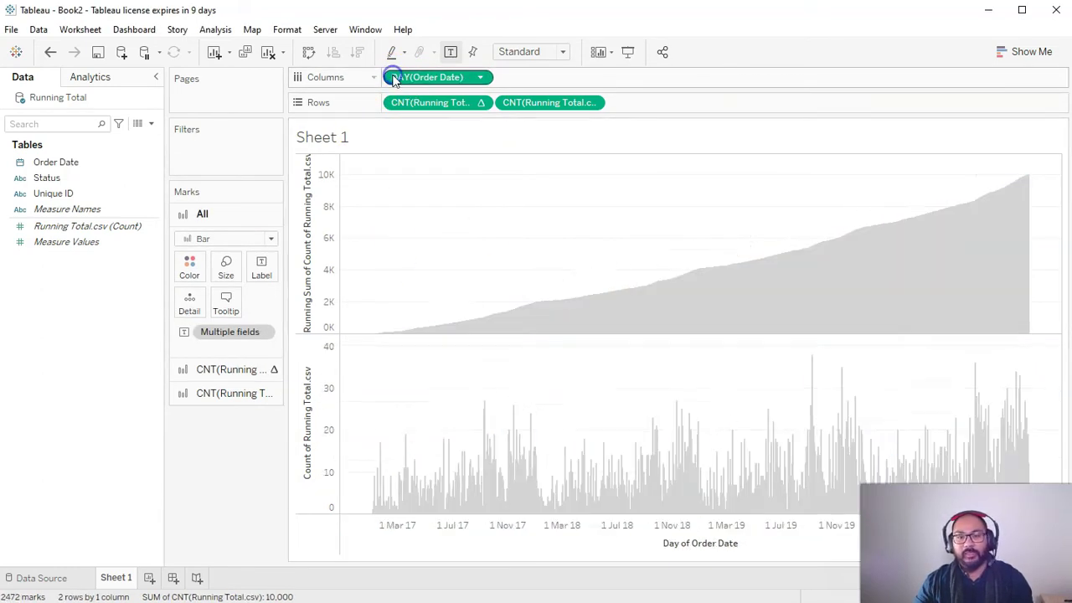
key("ctrl+z")
key("ctrl+z")
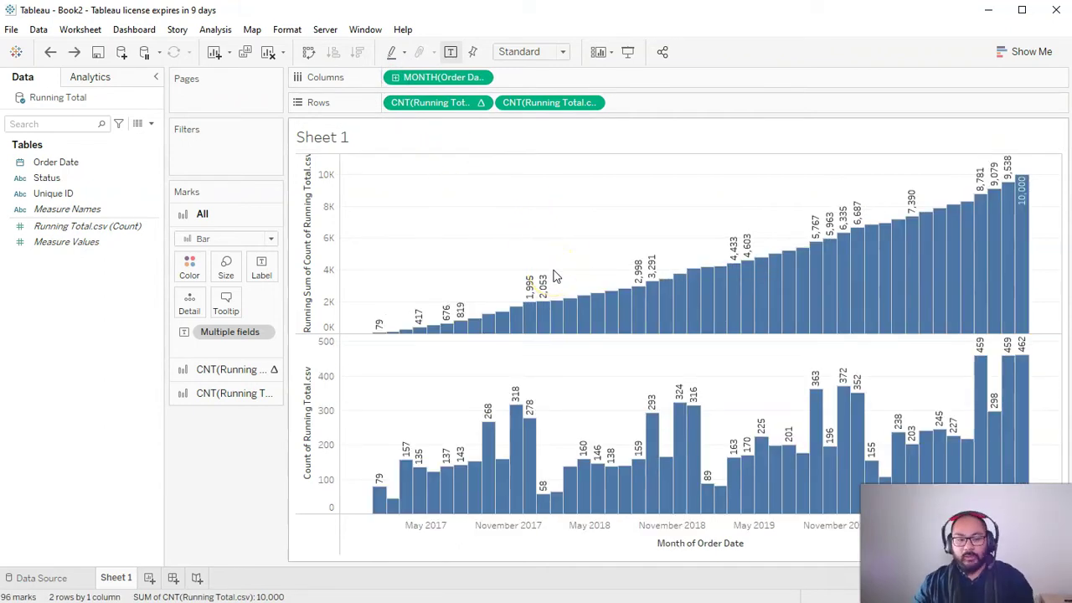
left_click(545, 276)
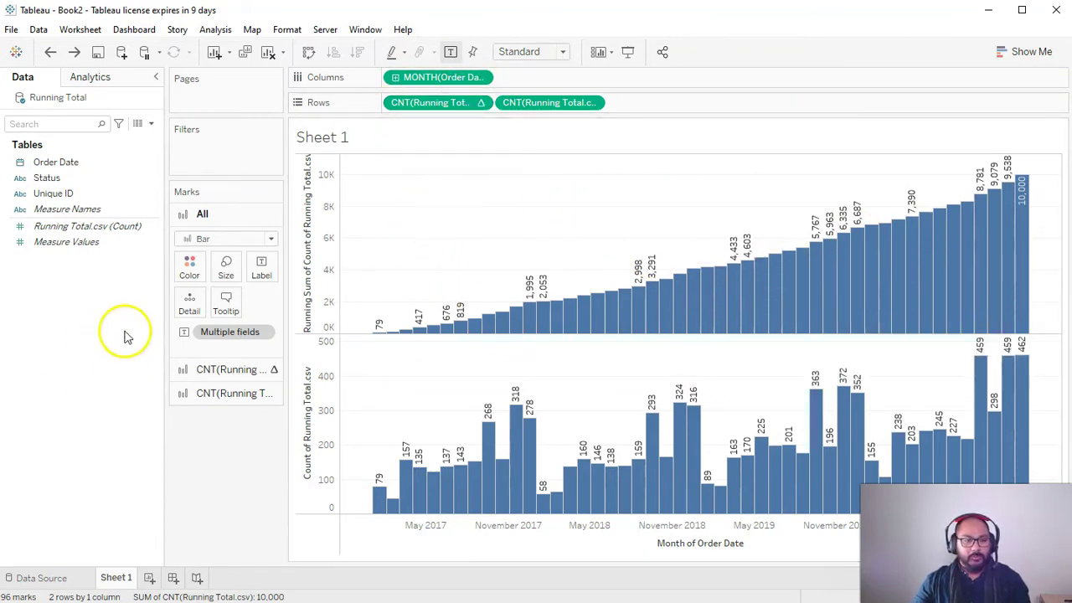
- Remove the labels from both charts and draw the running sum as a line
left_click(229, 332)
key("Delete")
left_click(228, 369)
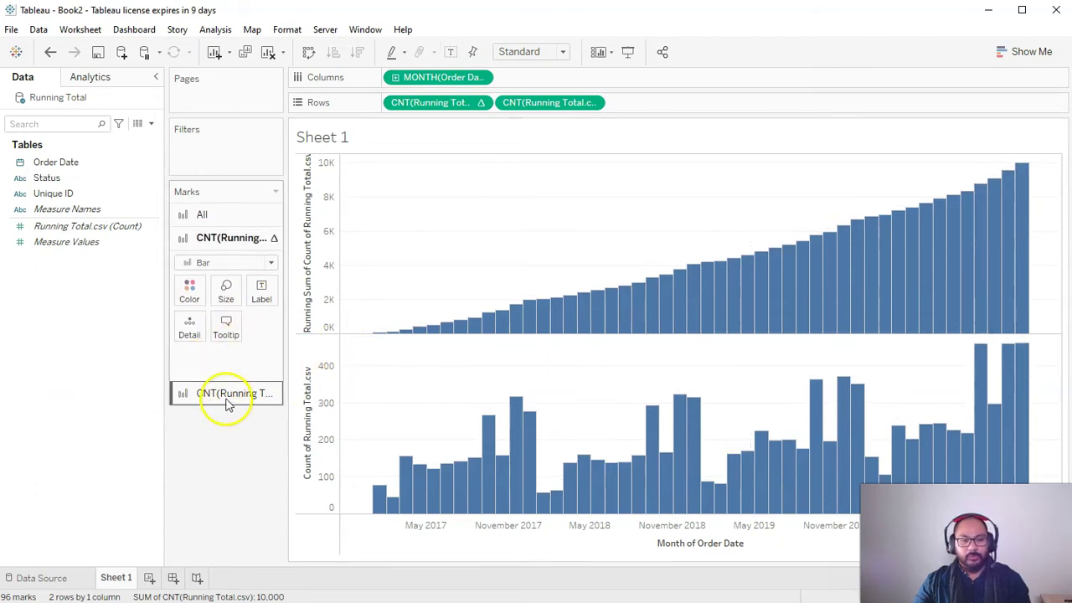
left_click(226, 399)
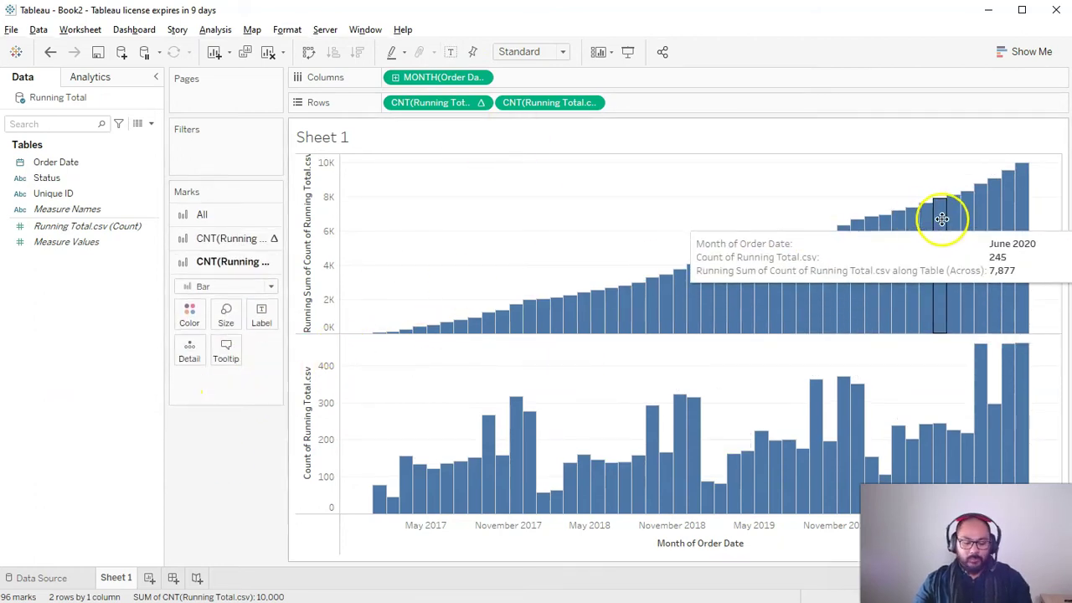
left_click(1060, 138)
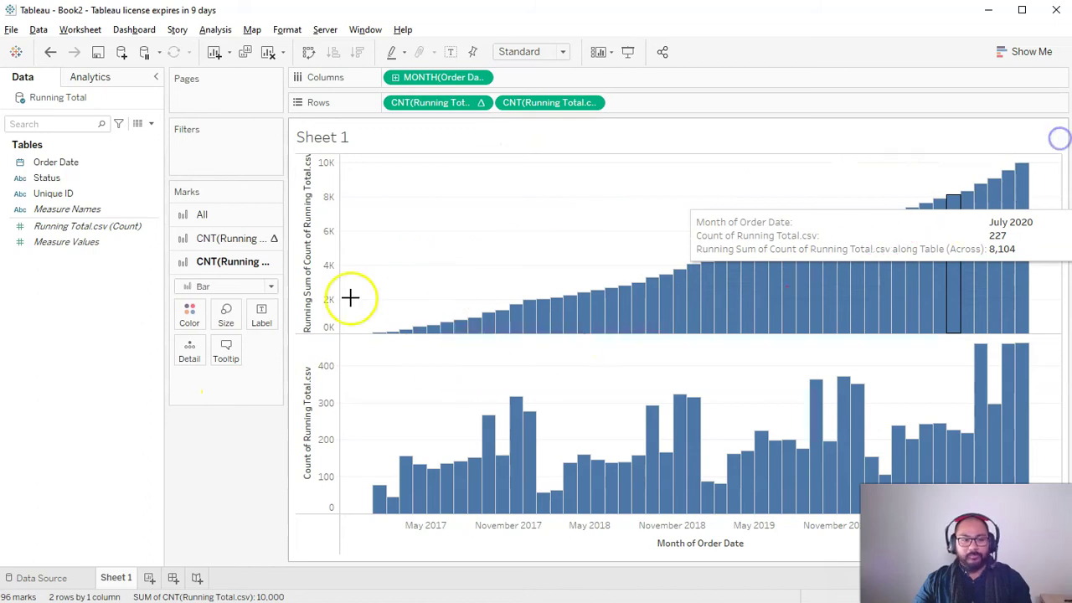
left_click(221, 238)
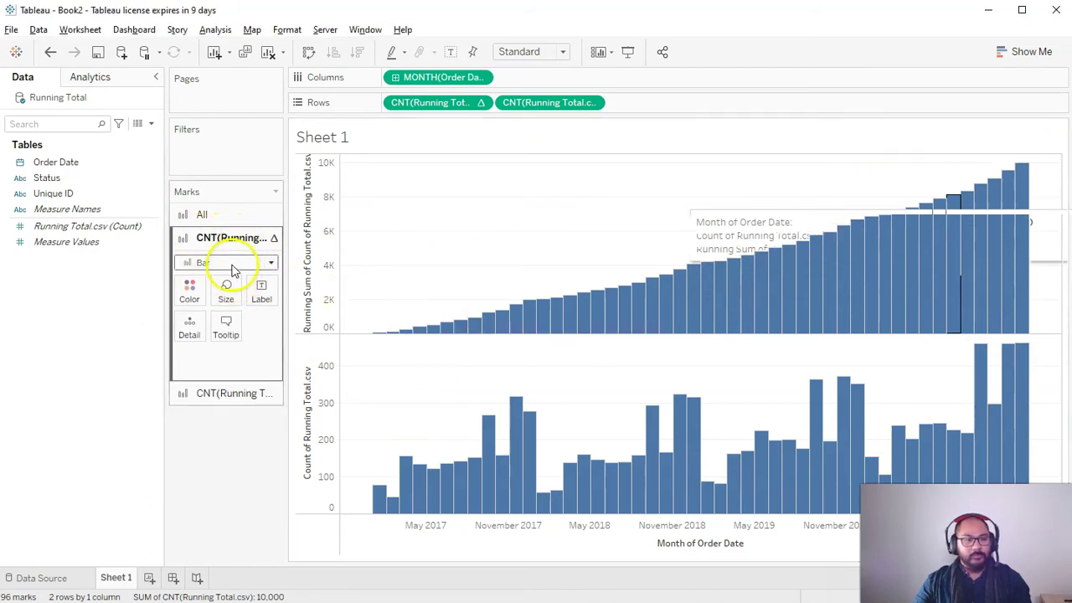
left_click(235, 263)
left_click(223, 312)
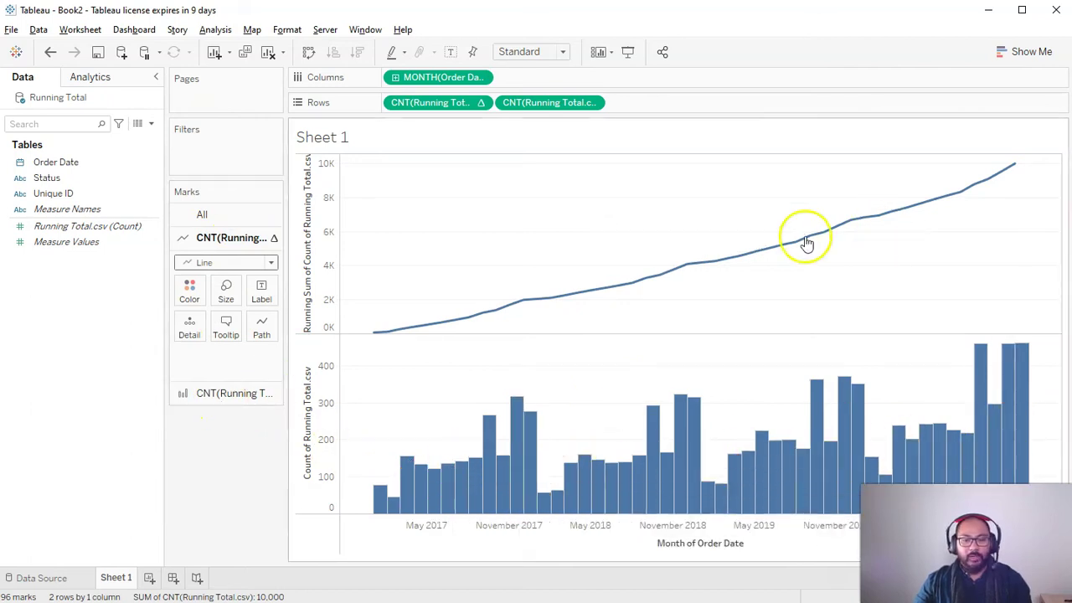
- Make the count and running-sum measures a dual-axis chart, with the count pill first
right_click(557, 107)
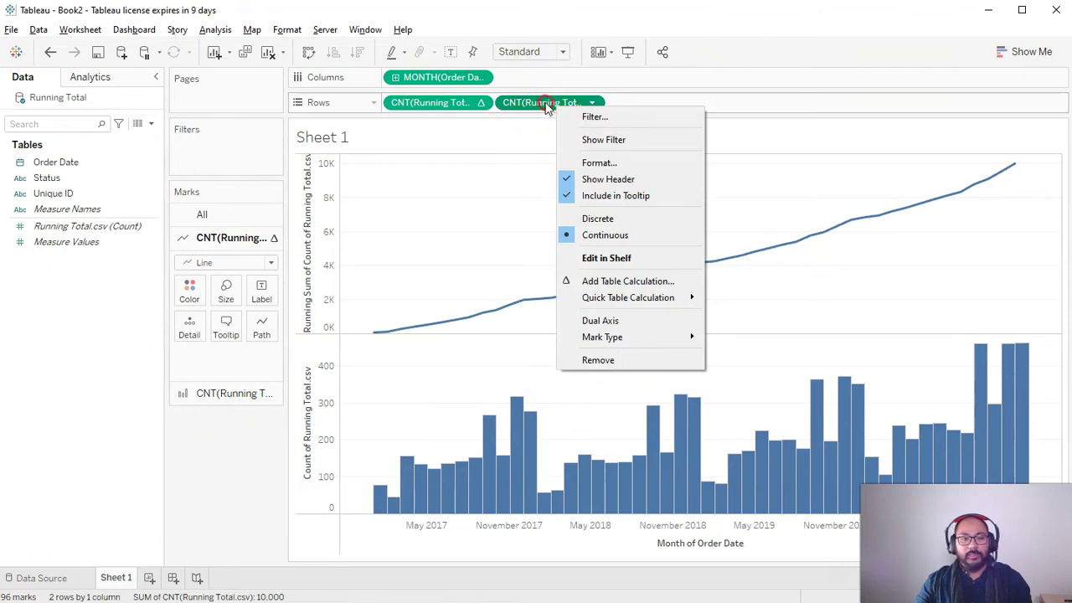
left_click(633, 323)
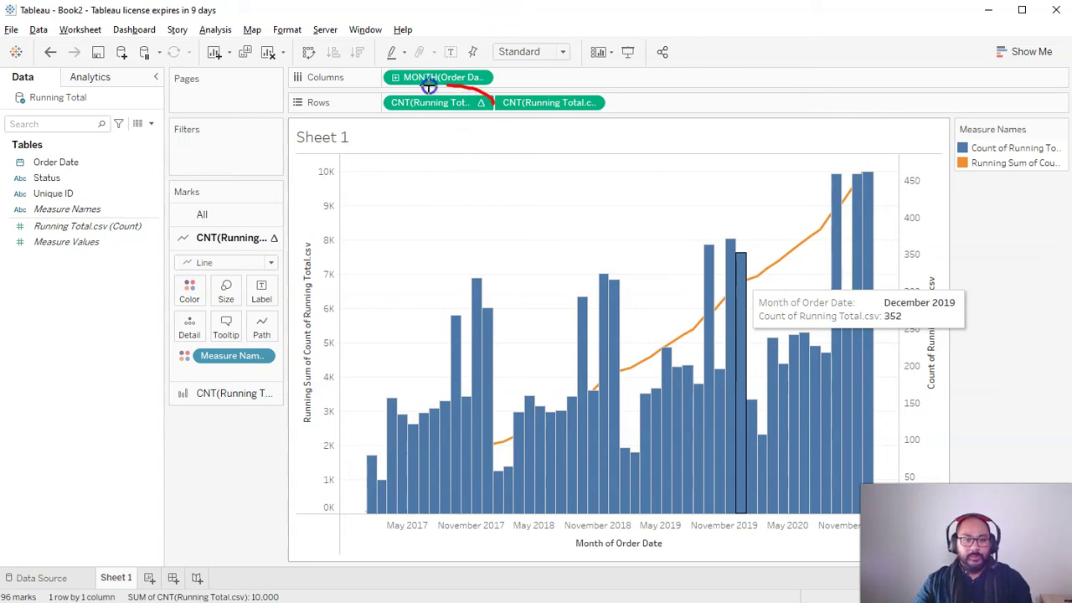
mouse_move(459, 137)
left_mouse_down()
mouse_move(637, 159)
mouse_move(657, 109)
left_mouse_up()
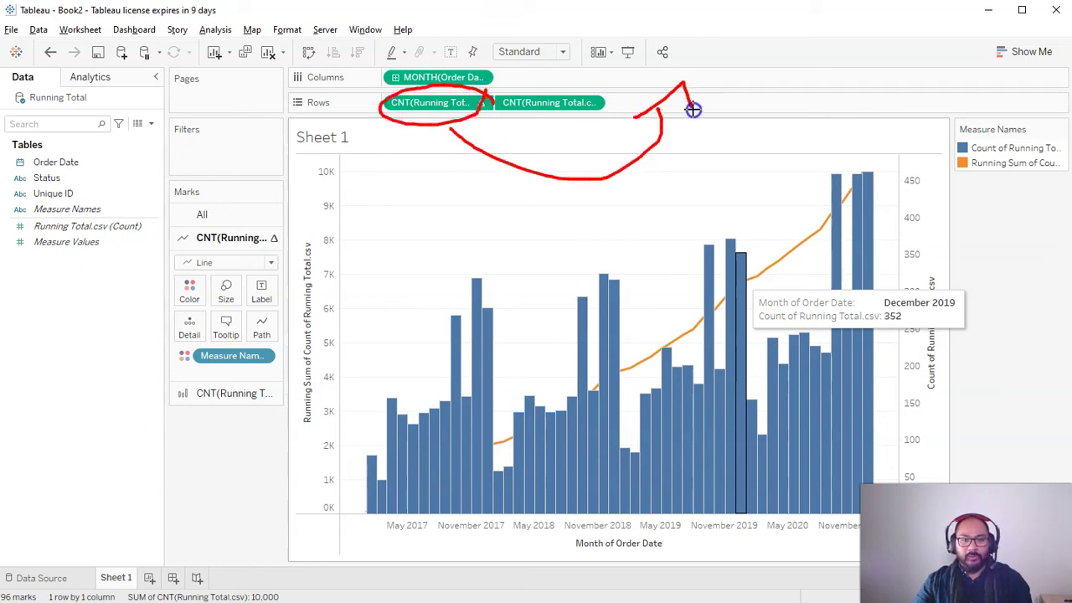
key("Escape")
mouse_move(559, 104)
left_mouse_down()
mouse_move(586, 94)
mouse_move(704, 99)
left_mouse_up()
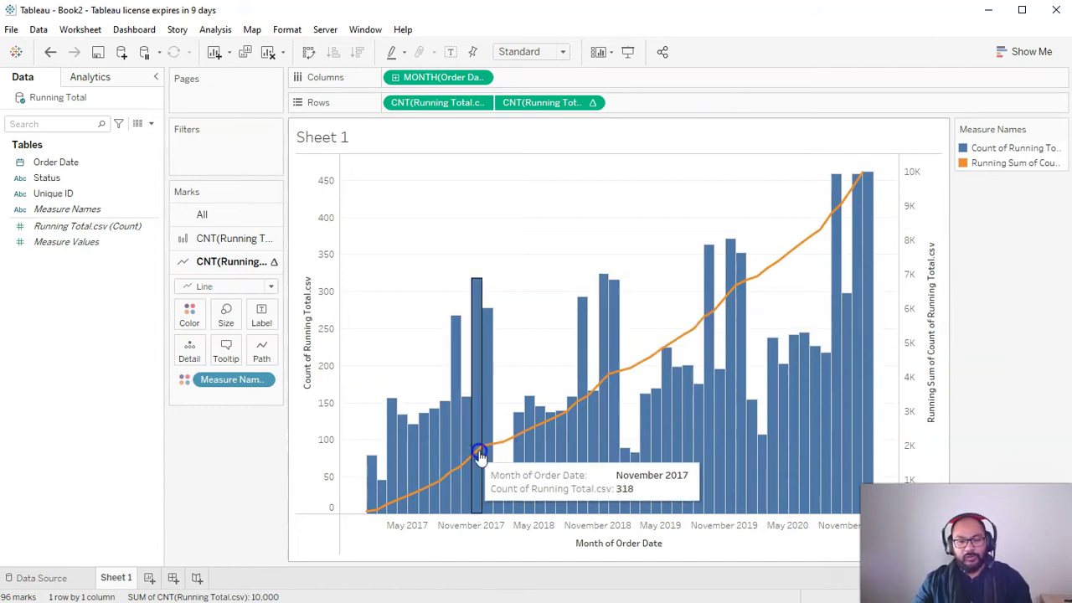
left_click(427, 102)
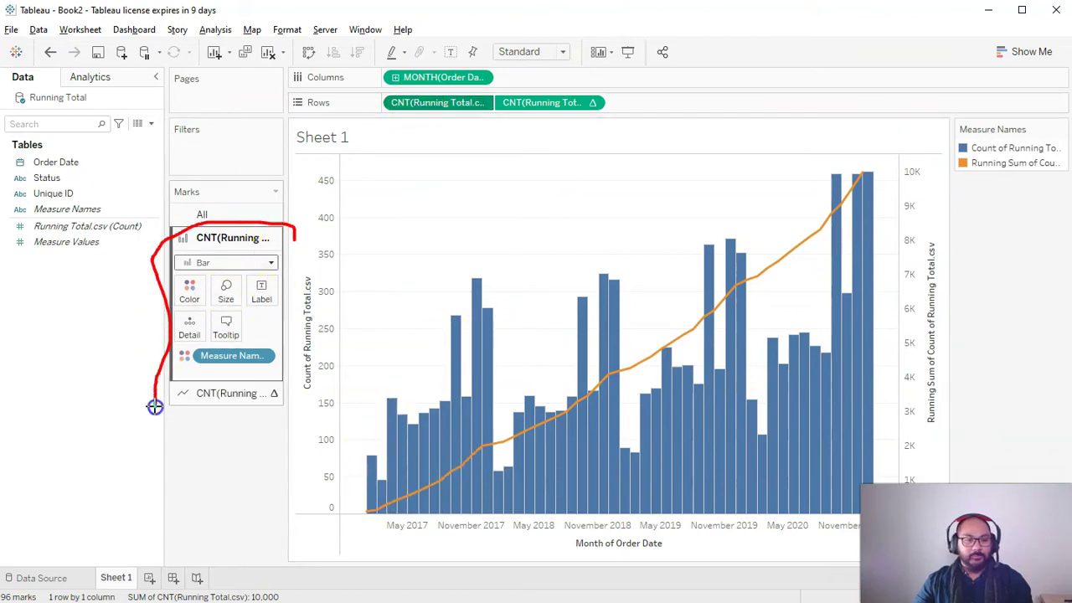
mouse_move(154, 406)
left_mouse_down()
mouse_move(288, 316)
mouse_move(277, 249)
left_mouse_up()
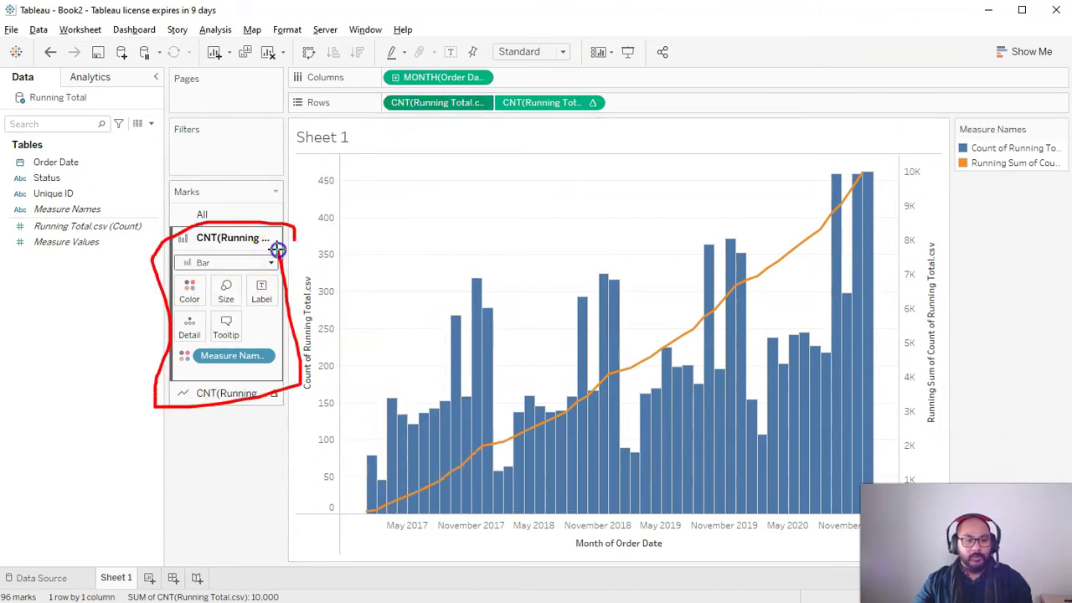
left_click(190, 289)
left_click_drag(273, 375, 218, 379)
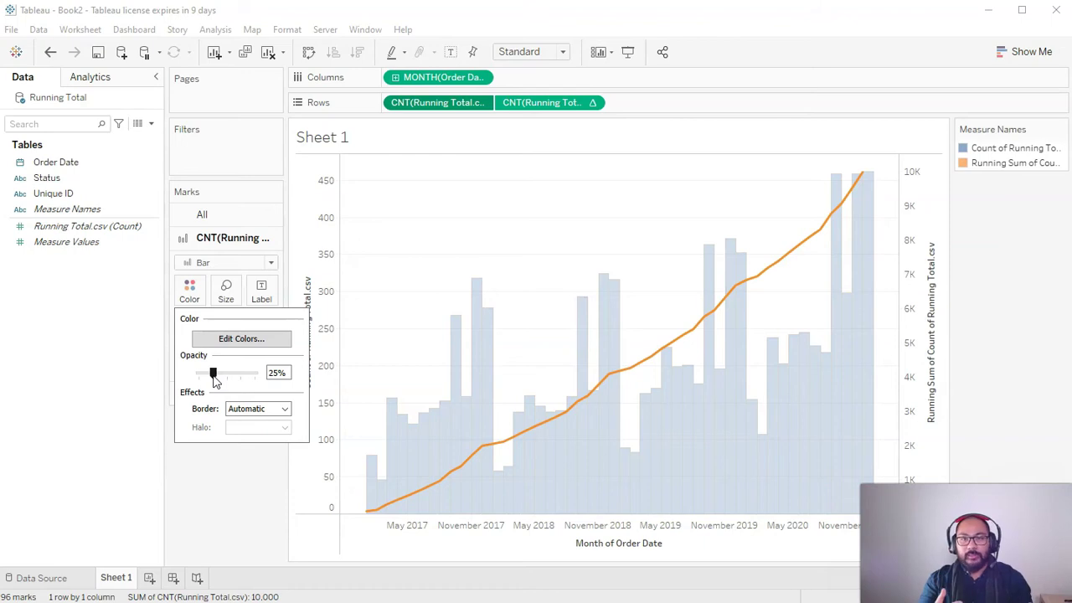
left_click(564, 220)
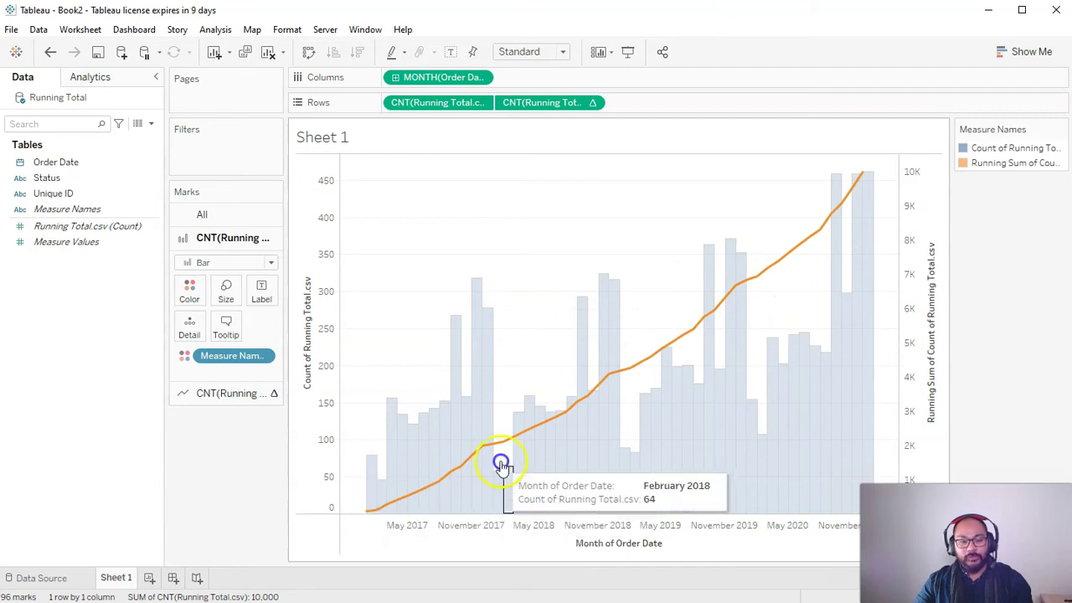
left_click(681, 161)
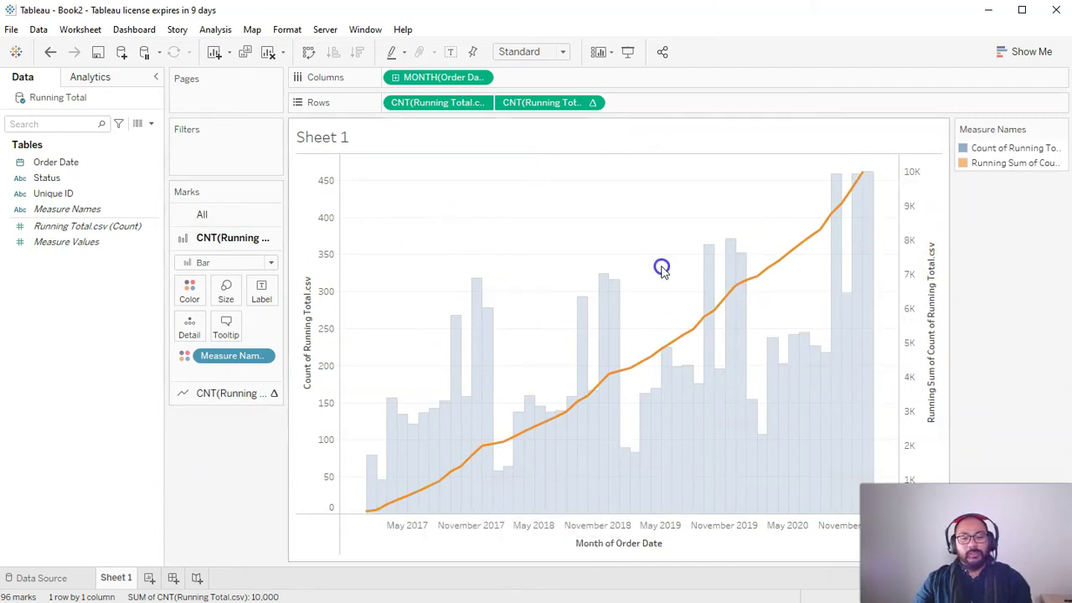
mouse_move(859, 178)
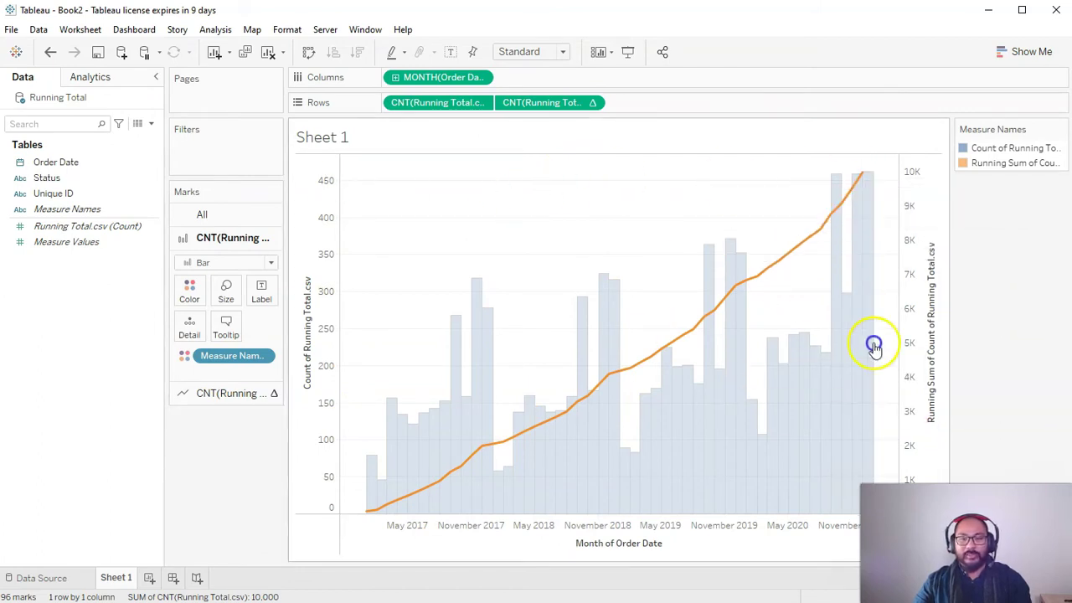
left_click(925, 248)
left_click(310, 323)
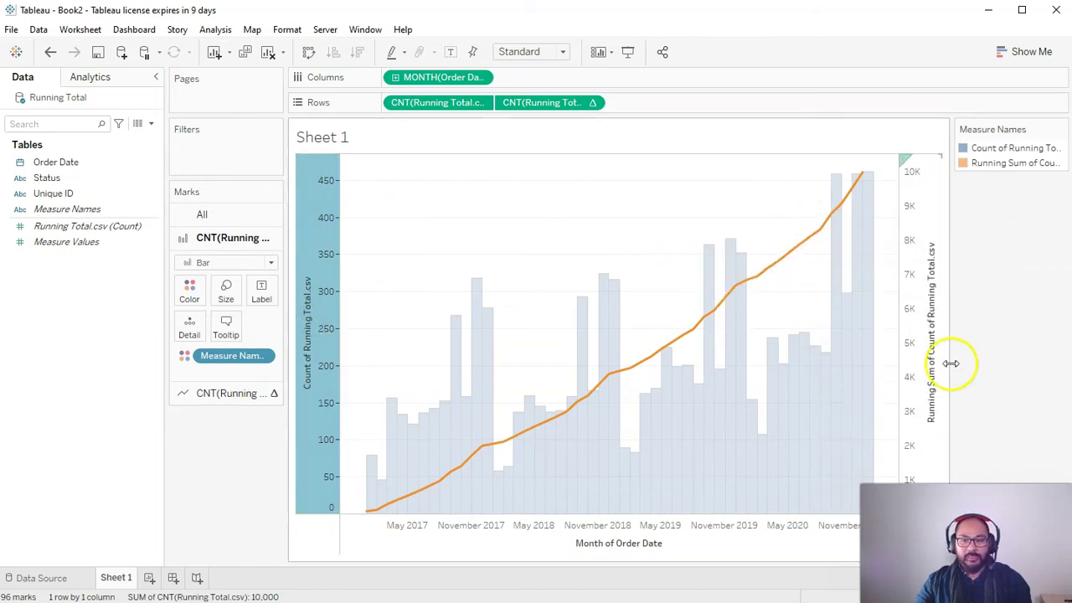
- Format the right running-total axis labels with an orange font
left_click(913, 237)
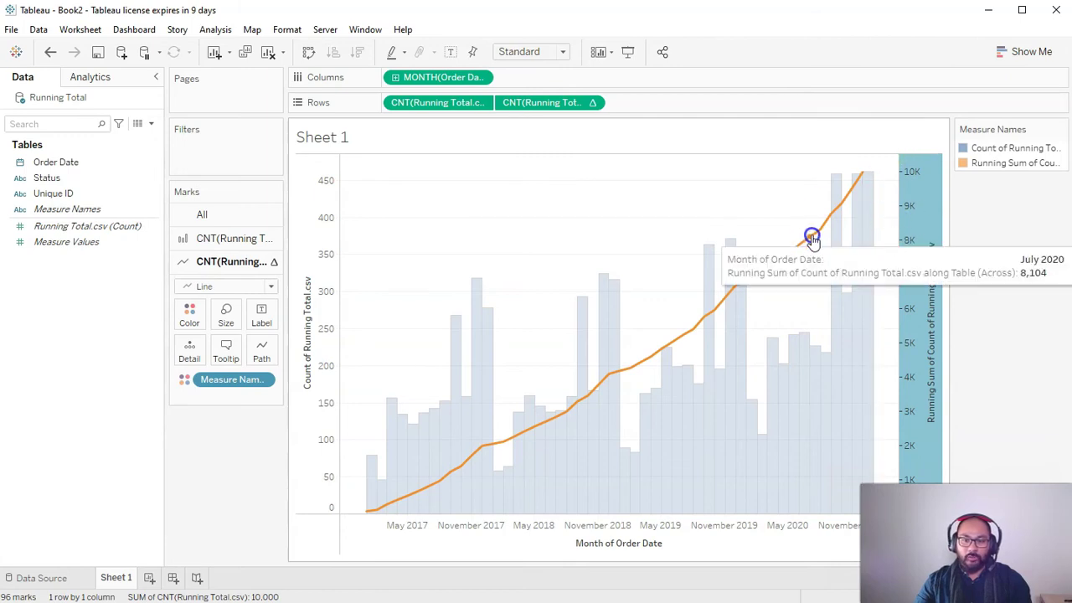
right_click(919, 205)
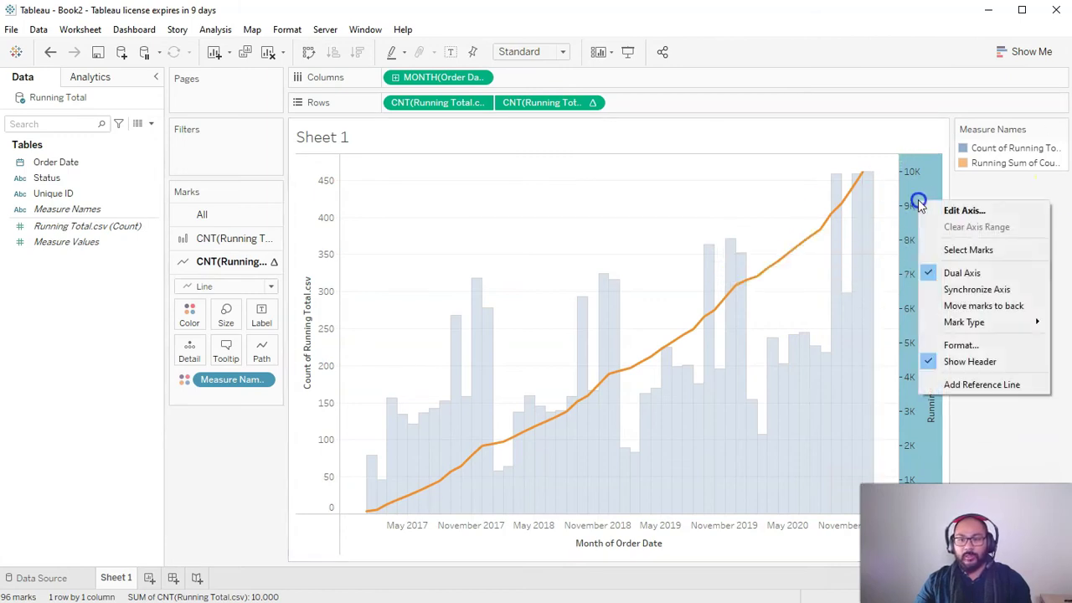
left_click(960, 345)
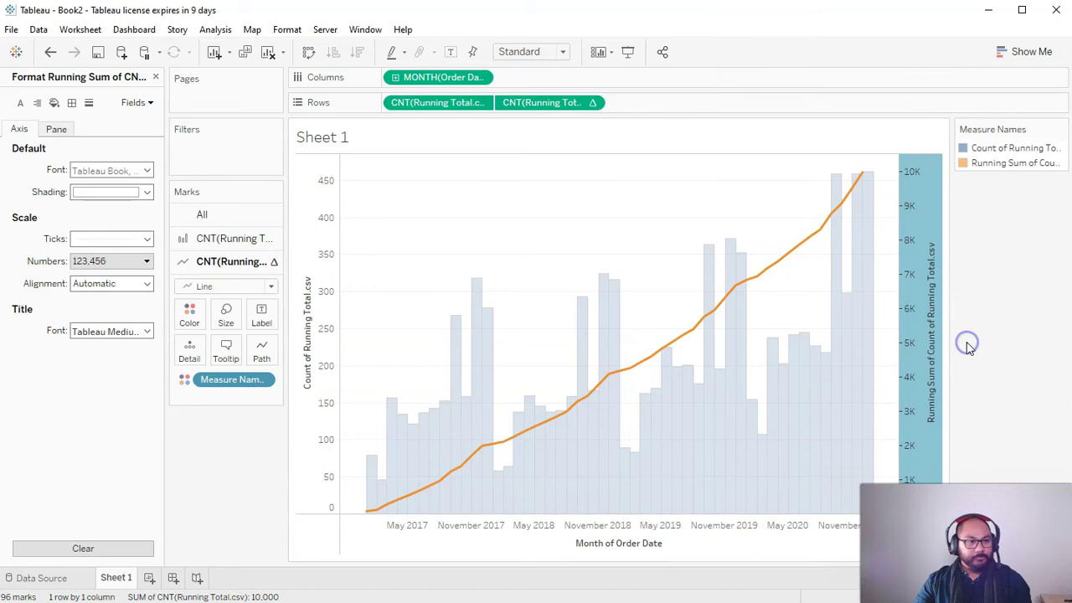
left_click(148, 171)
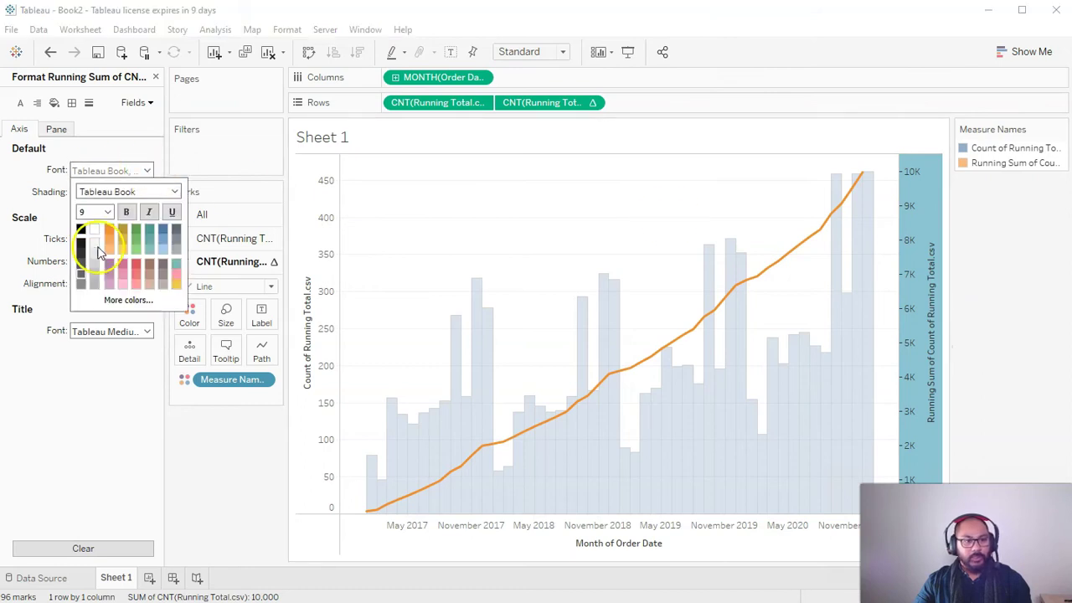
left_click(126, 217)
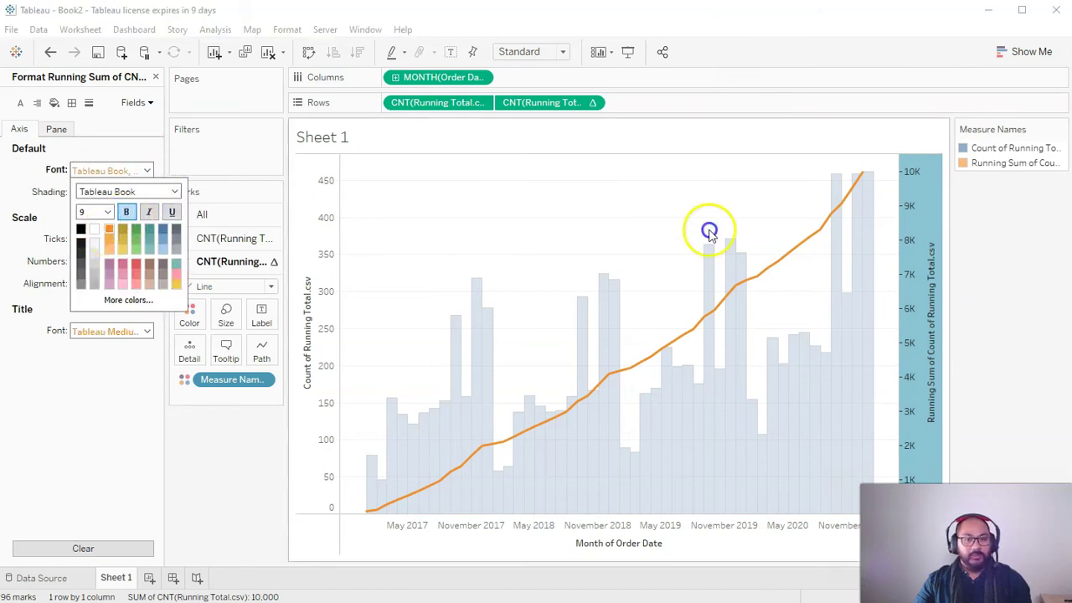
left_click(771, 191)
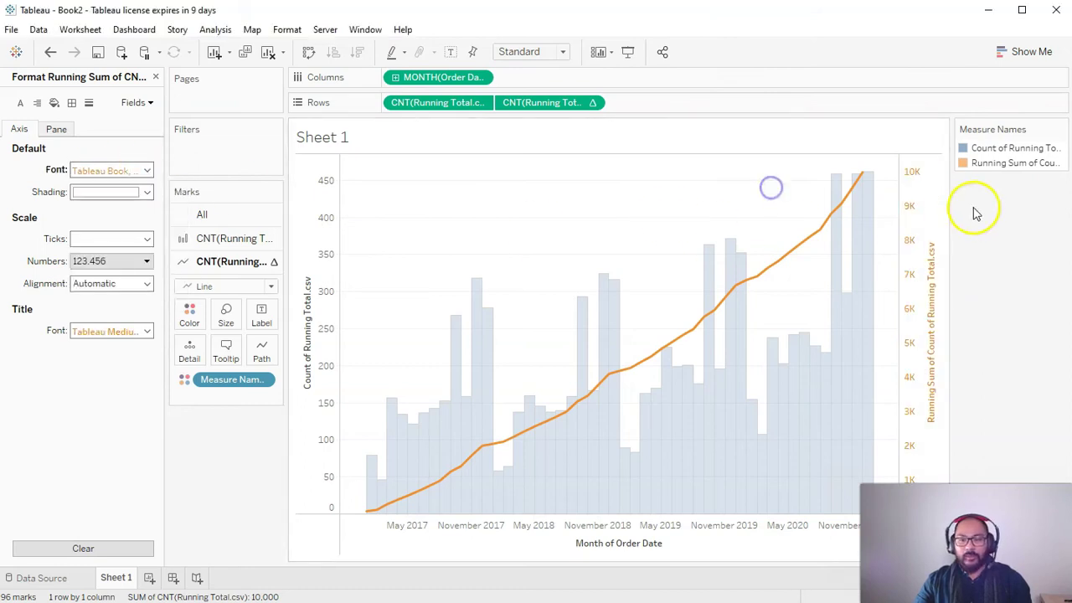
- Format the left count axis labels with a blue font
right_click(333, 218)
left_click(376, 343)
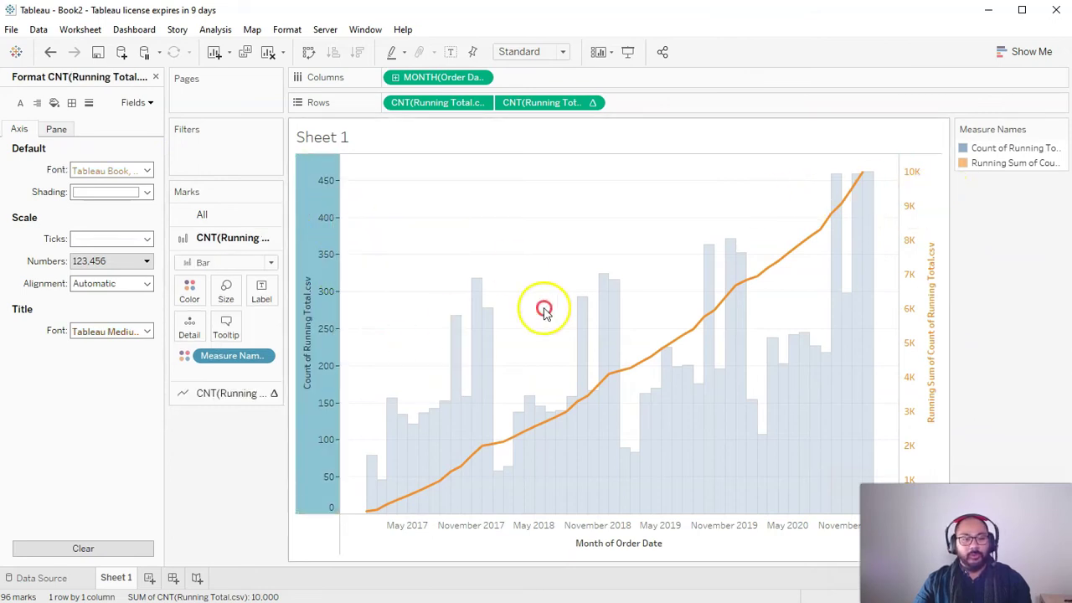
left_click(123, 176)
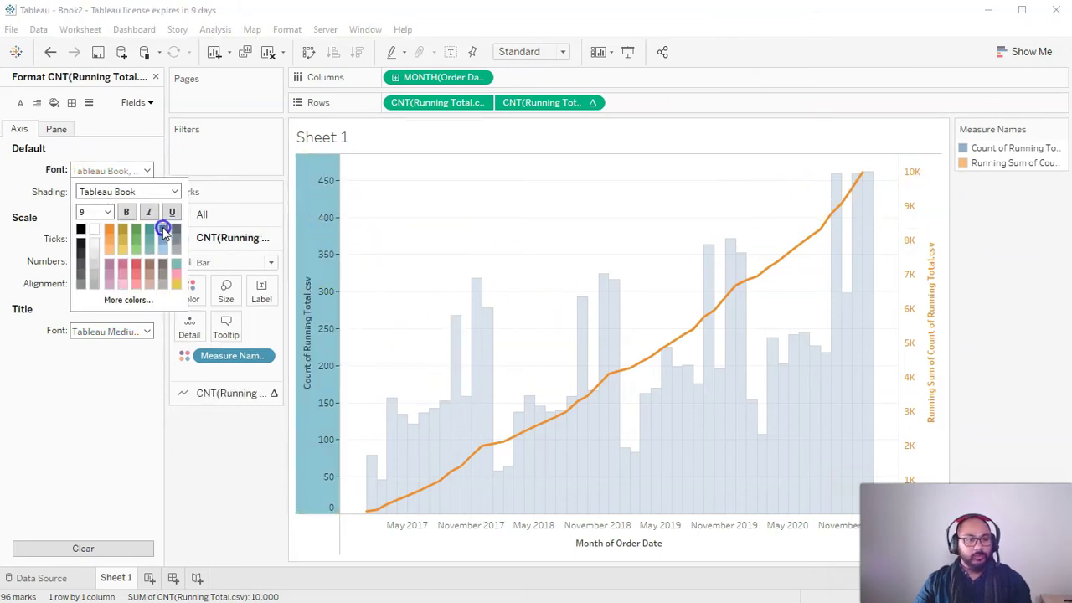
left_click(468, 206)
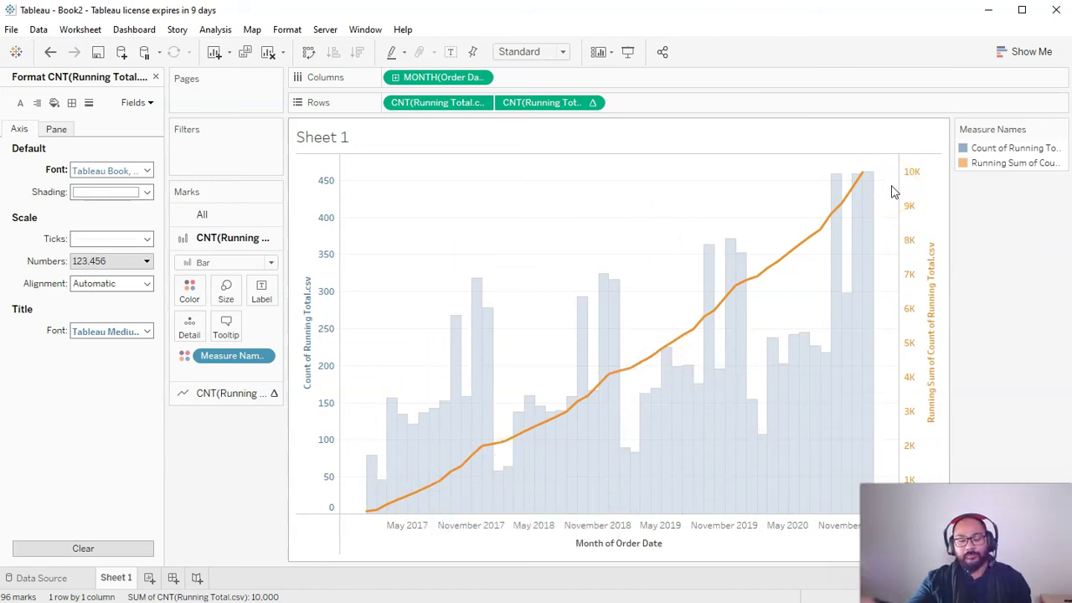
- Create a new worksheet with MONTH(Order Date) on Rows
left_click(150, 579)
left_click(126, 179)
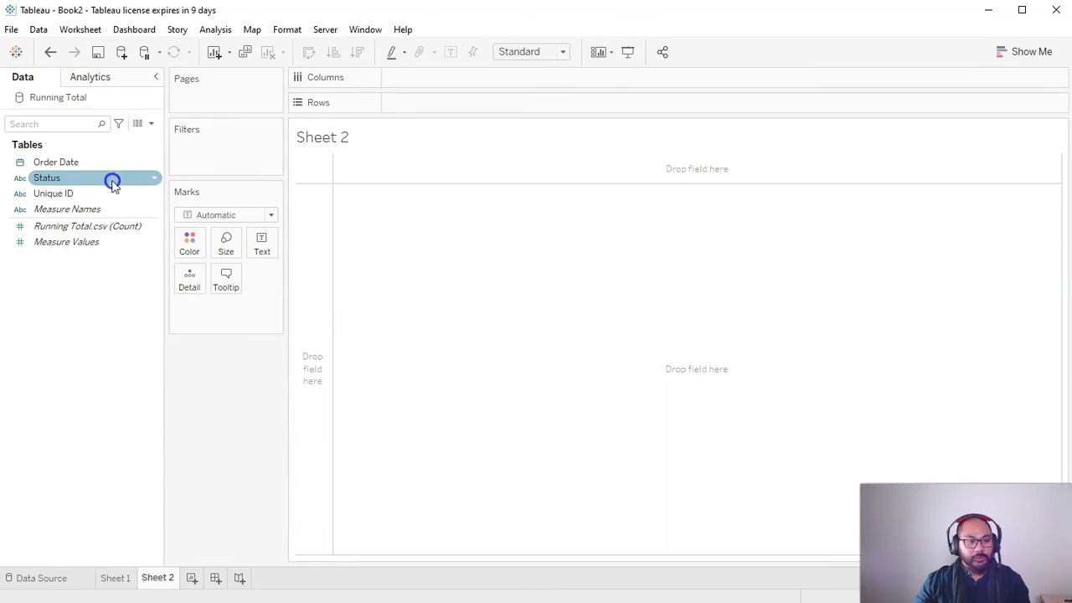
left_click(96, 165)
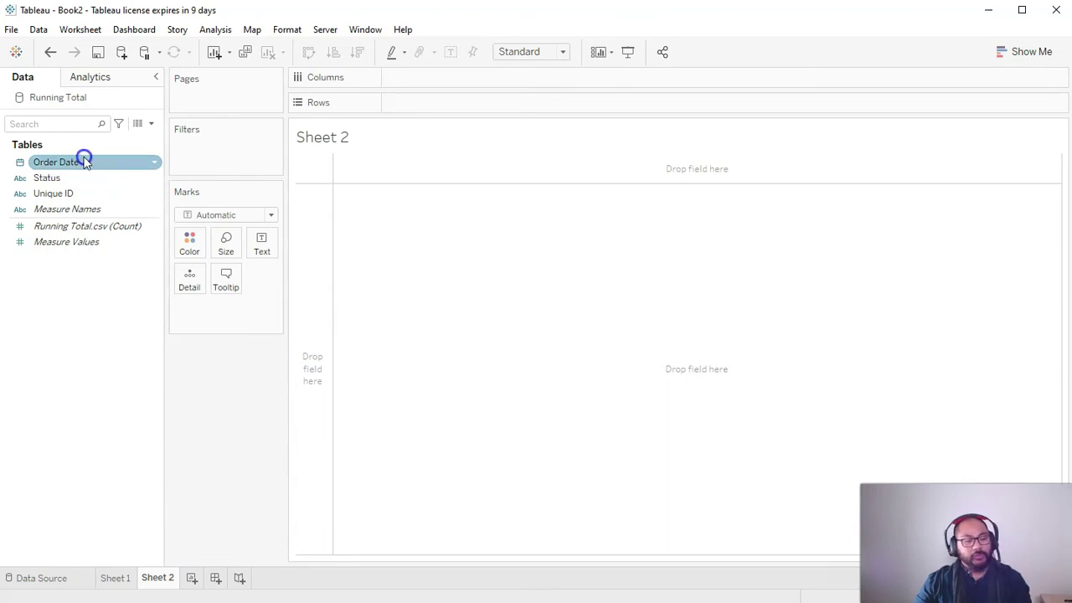
left_click_drag(96, 161, 478, 100)
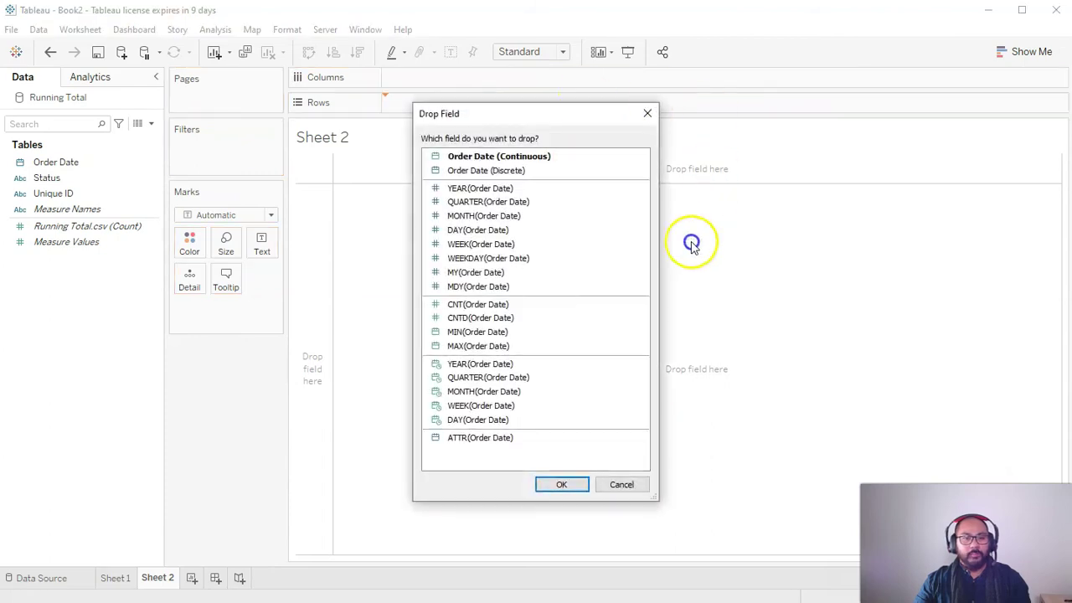
double_click(513, 217)
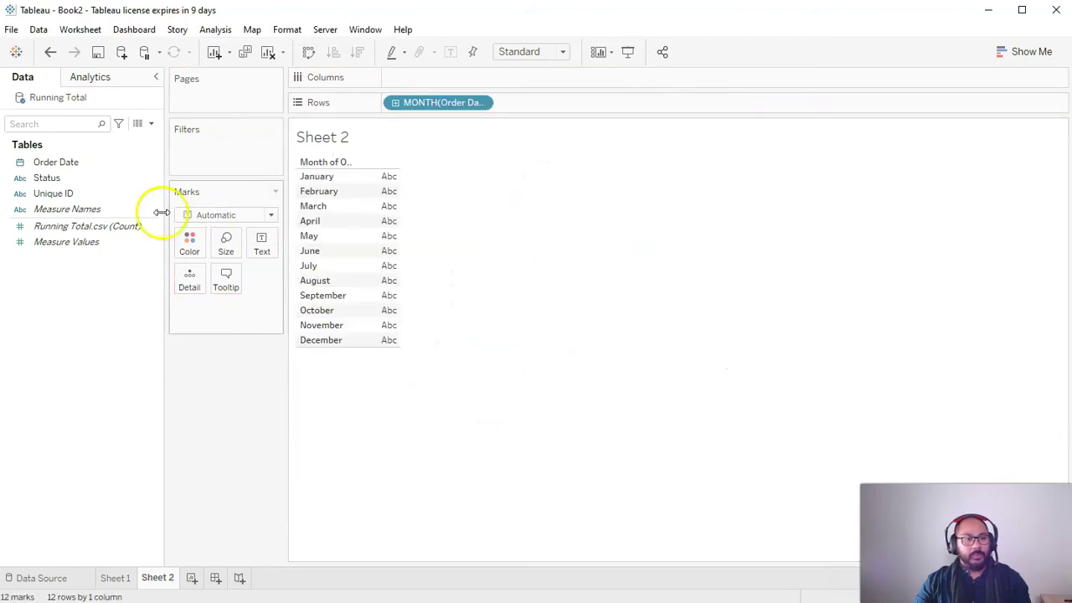
left_click(50, 165)
- Add YEAR(Order Date) to Columns and drop Running Total.csv (Count) onto the table
left_click_drag(51, 165, 486, 78)
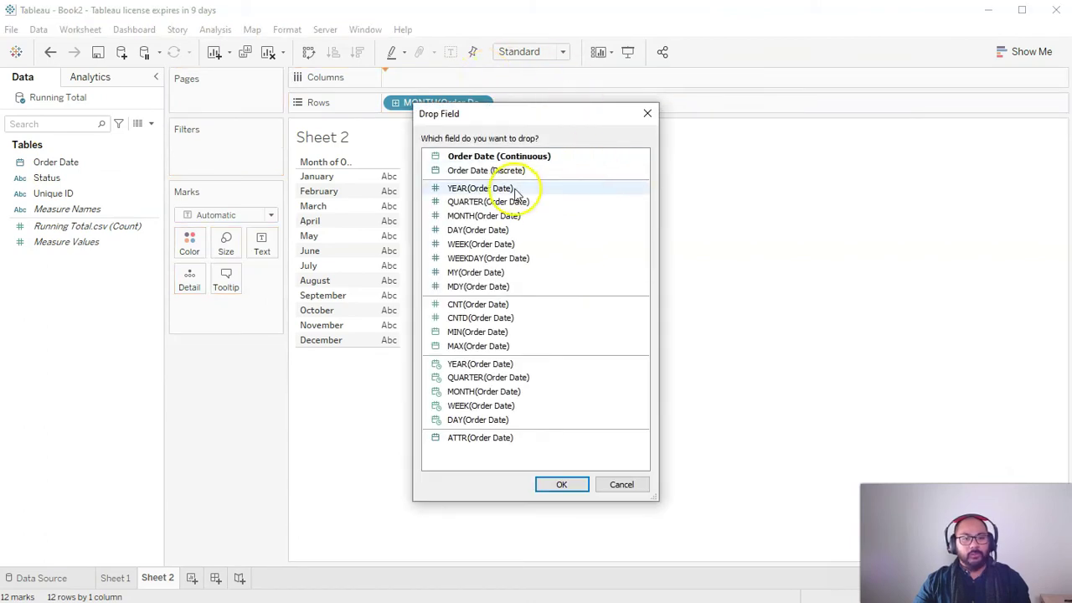
double_click(554, 193)
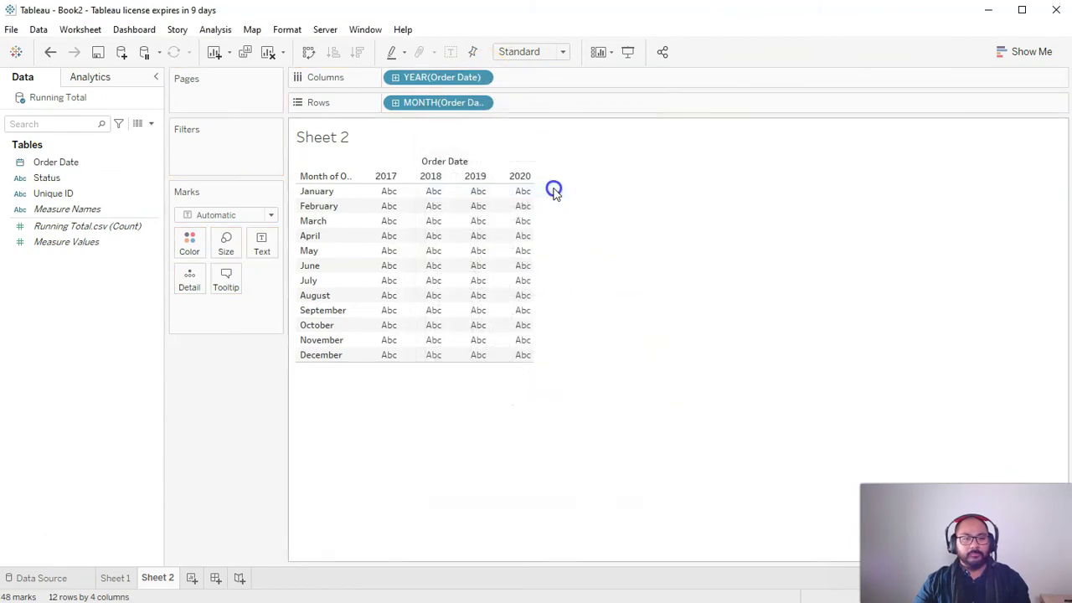
left_click(100, 240)
left_click(86, 226, "ctrl")
left_click_drag(95, 239, 262, 244)
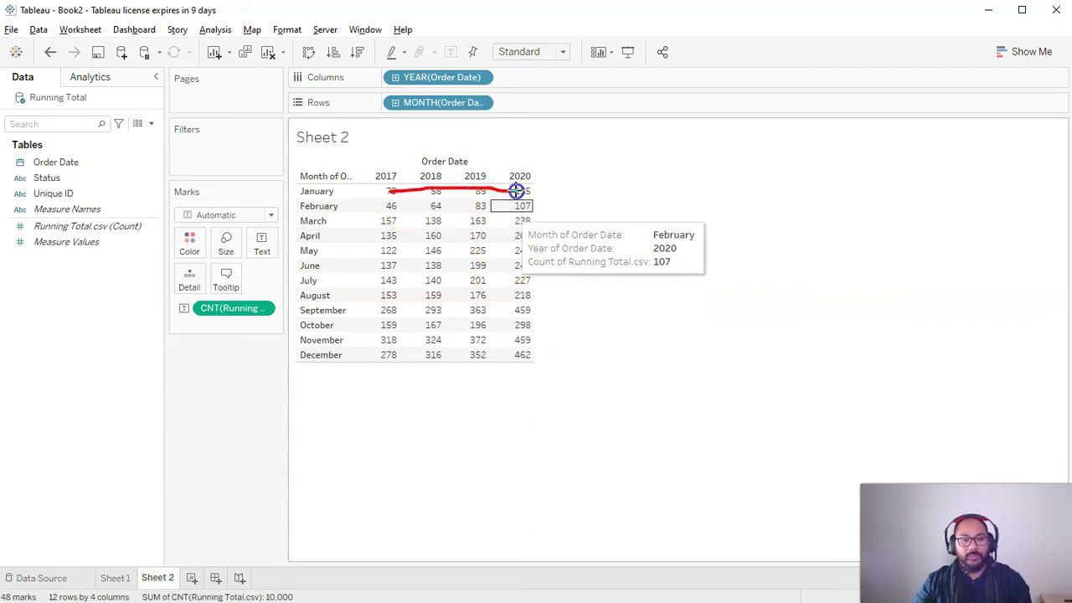
- Show the order counts as text and apply a Running Total quick table calculation
left_click_drag(433, 208, 558, 204)
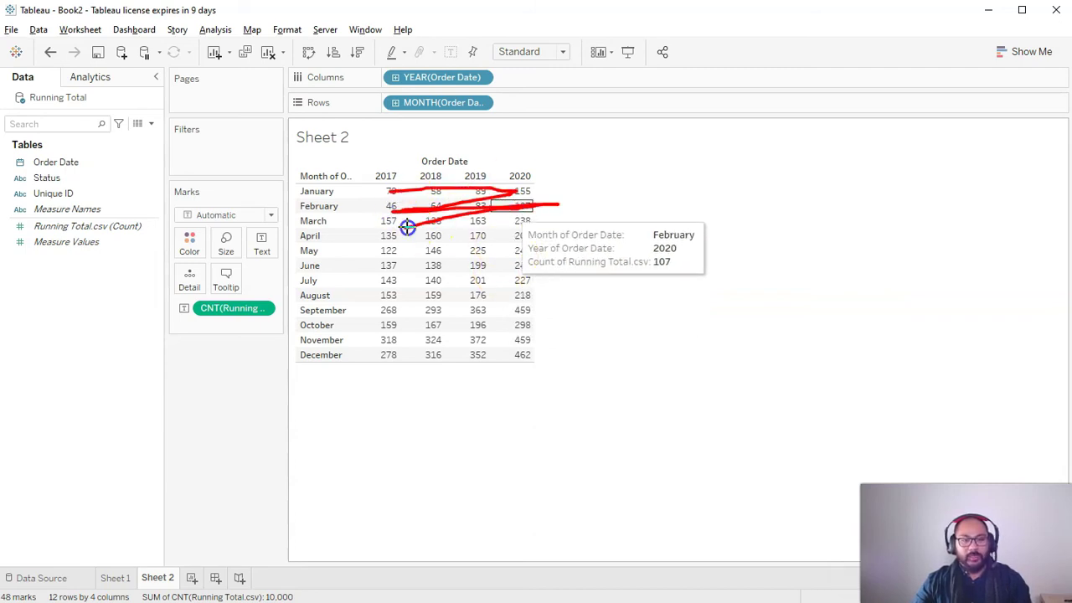
mouse_move(407, 227)
left_mouse_down()
mouse_move(475, 225)
mouse_move(426, 249)
mouse_move(411, 289)
mouse_move(444, 324)
mouse_move(384, 381)
mouse_move(435, 377)
left_mouse_up()
right_click(435, 378)
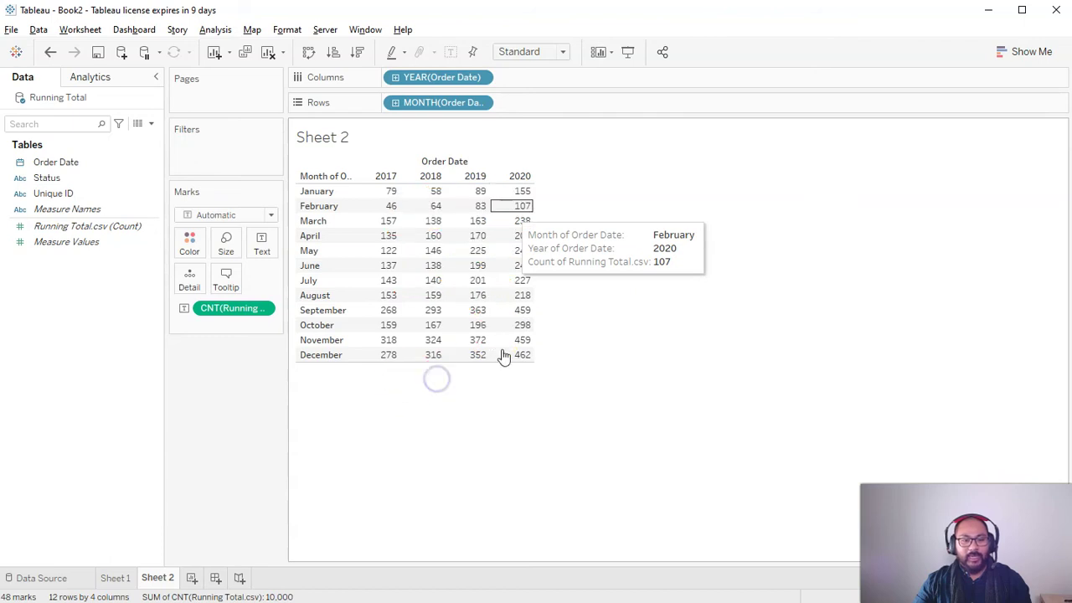
left_click_drag(371, 362, 439, 193)
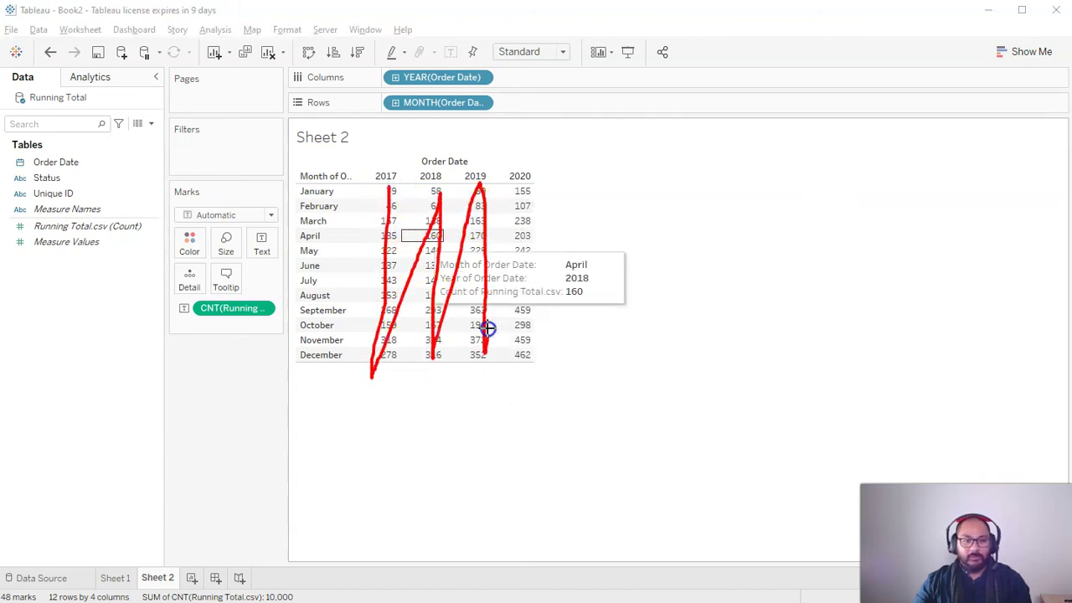
mouse_move(488, 328)
left_mouse_down()
mouse_move(533, 321)
mouse_move(531, 356)
left_mouse_up()
right_click(641, 356)
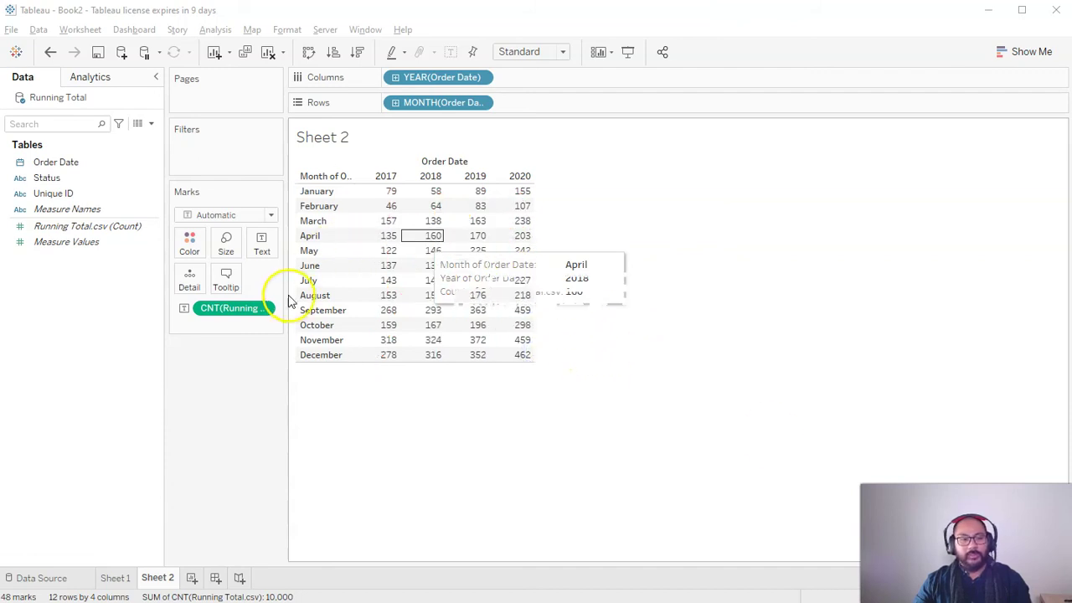
right_click(217, 308)
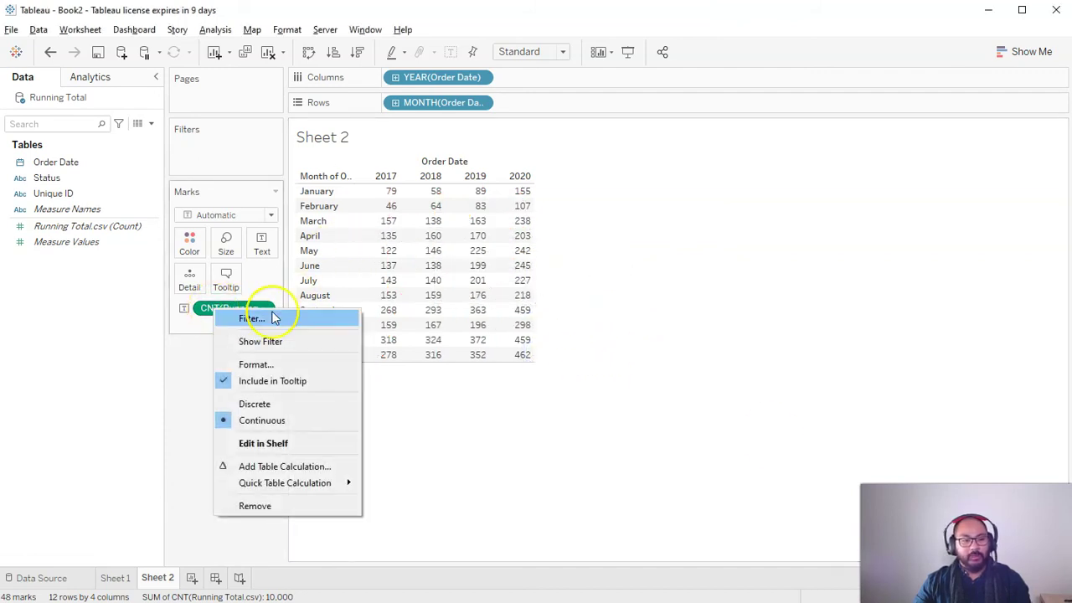
left_click(277, 483)
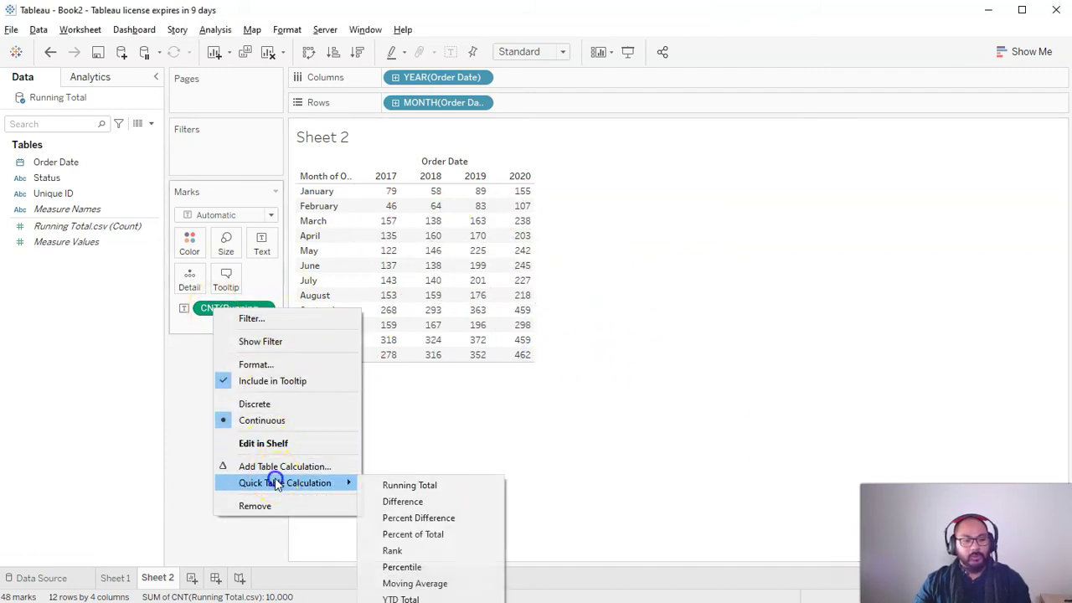
left_click(432, 486)
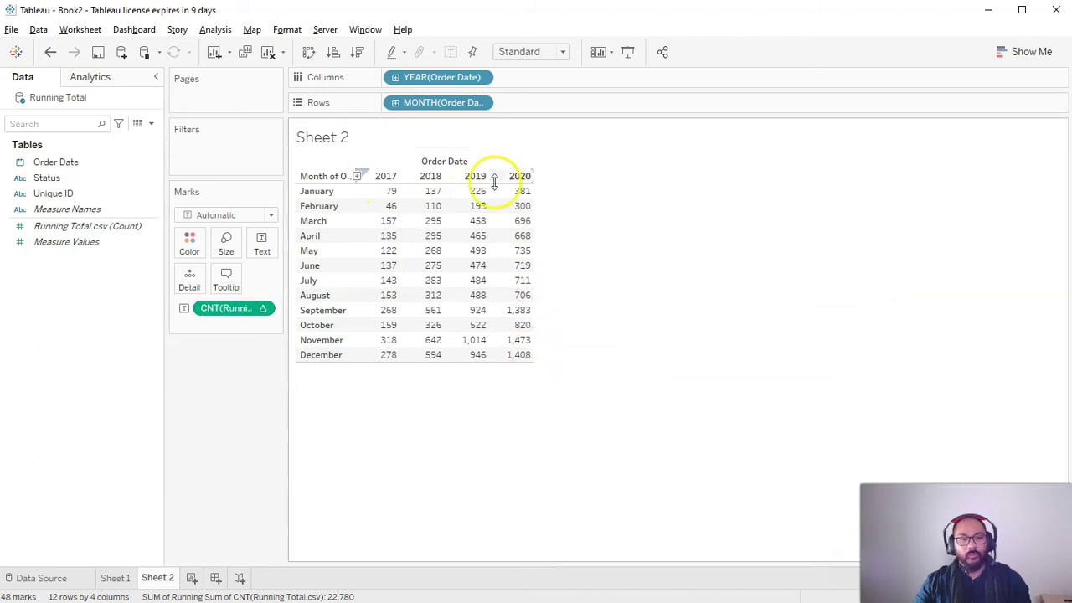
- Confirm the running total computes Table (across), then show the Analytics pane
right_click(225, 304)
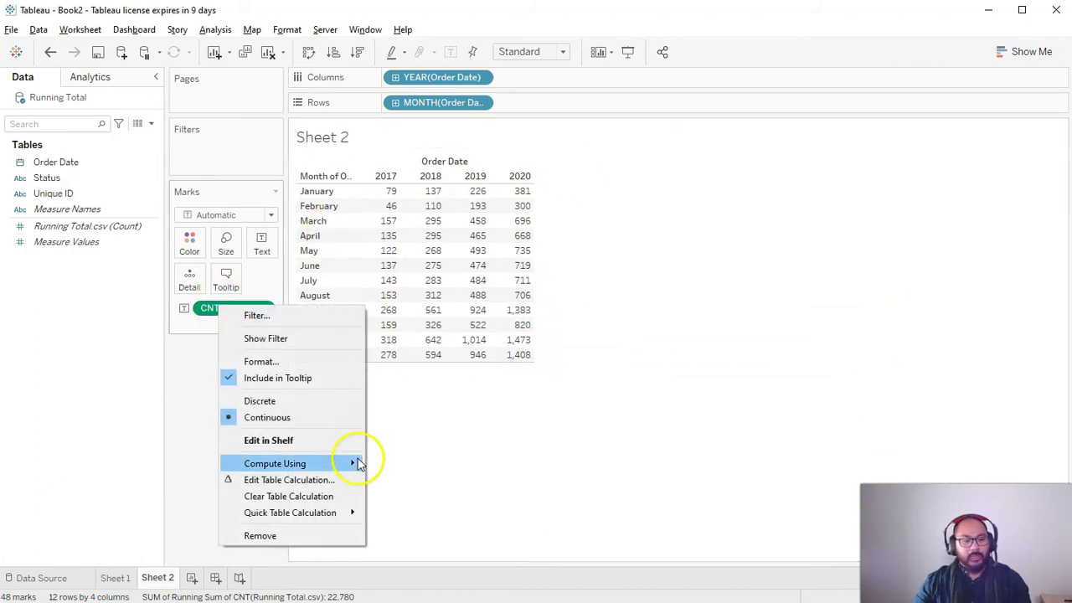
left_click(346, 484)
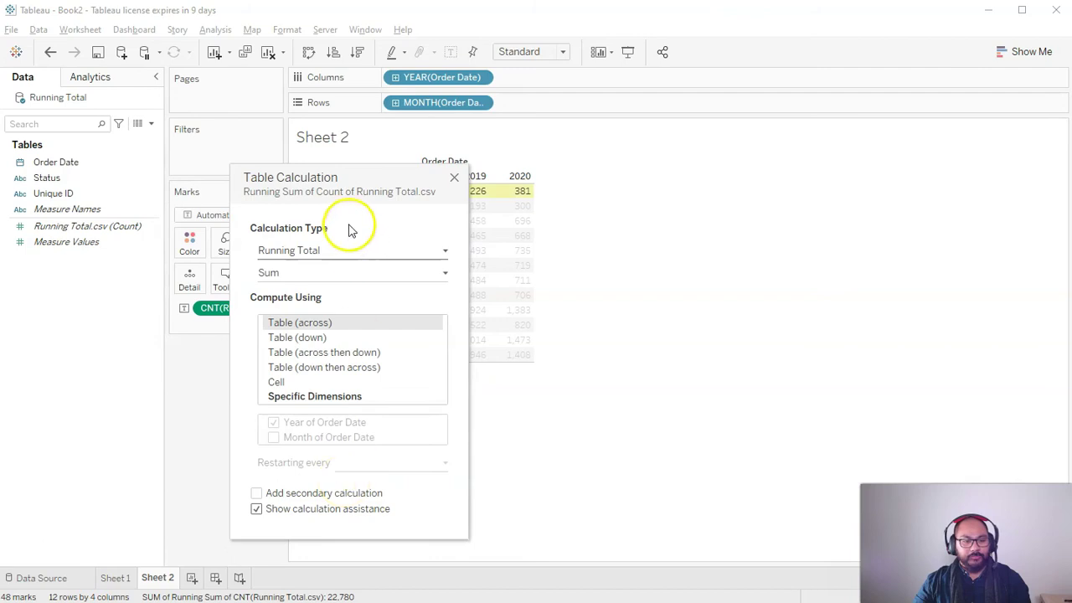
left_click_drag(346, 174, 709, 103)
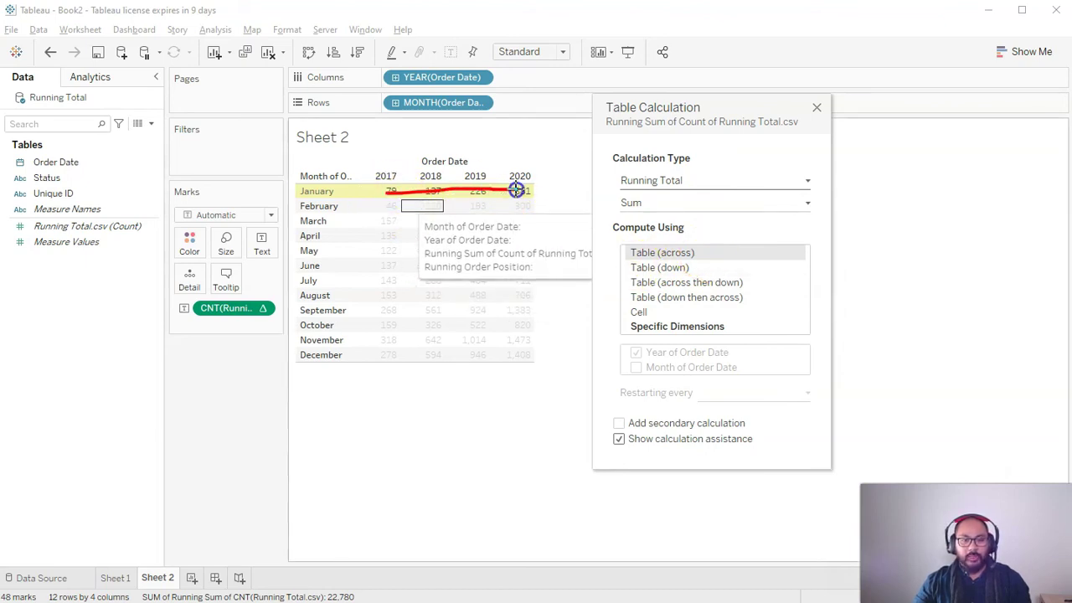
left_click_drag(384, 206, 522, 213)
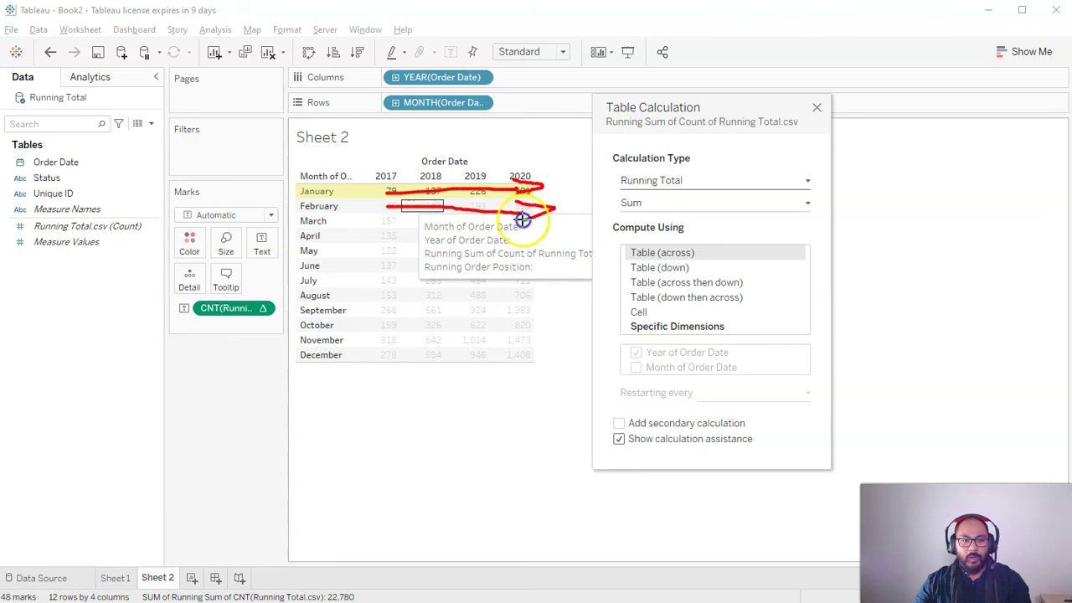
left_click(817, 108)
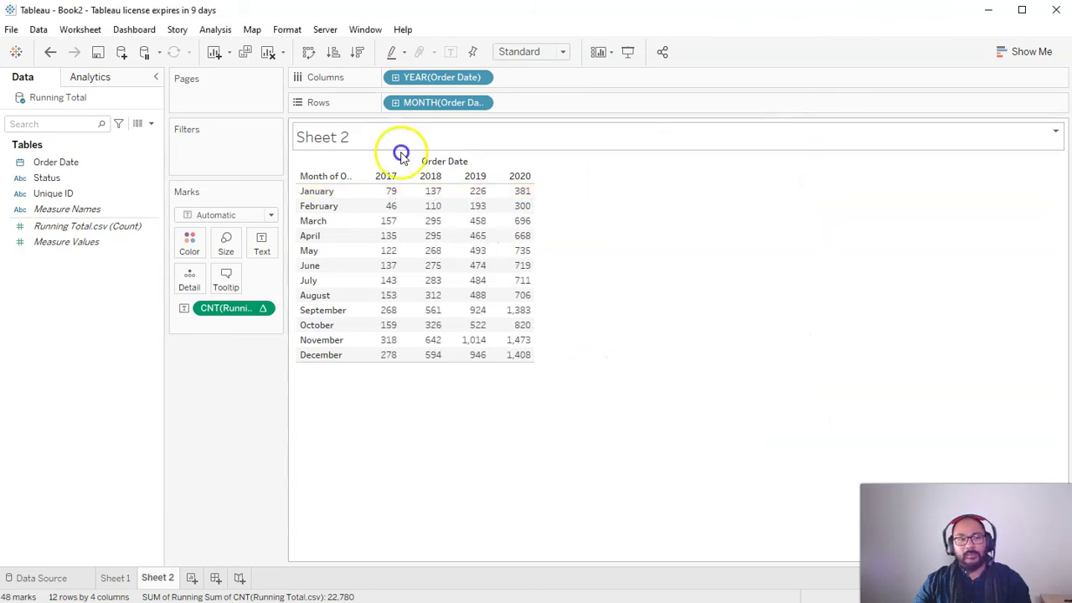
left_click(81, 76)
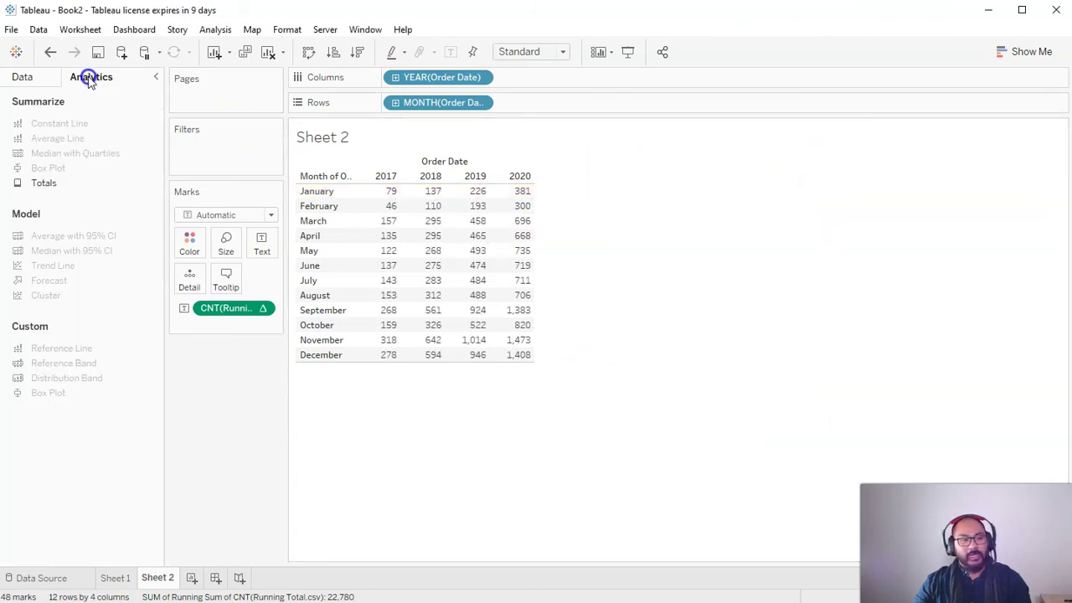
- Add row and column Grand Totals, with a bottom row of 1,995, 4,098, 6,687, 10,000
double_click(80, 185)
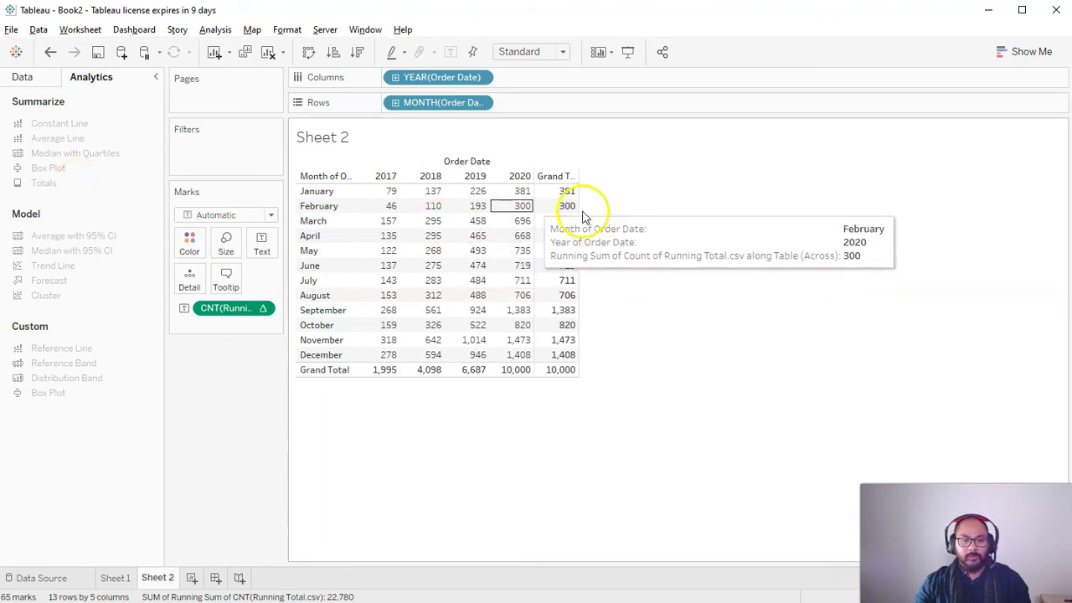
mouse_move(553, 354)
left_mouse_down()
mouse_move(609, 209)
mouse_move(603, 184)
left_mouse_up()
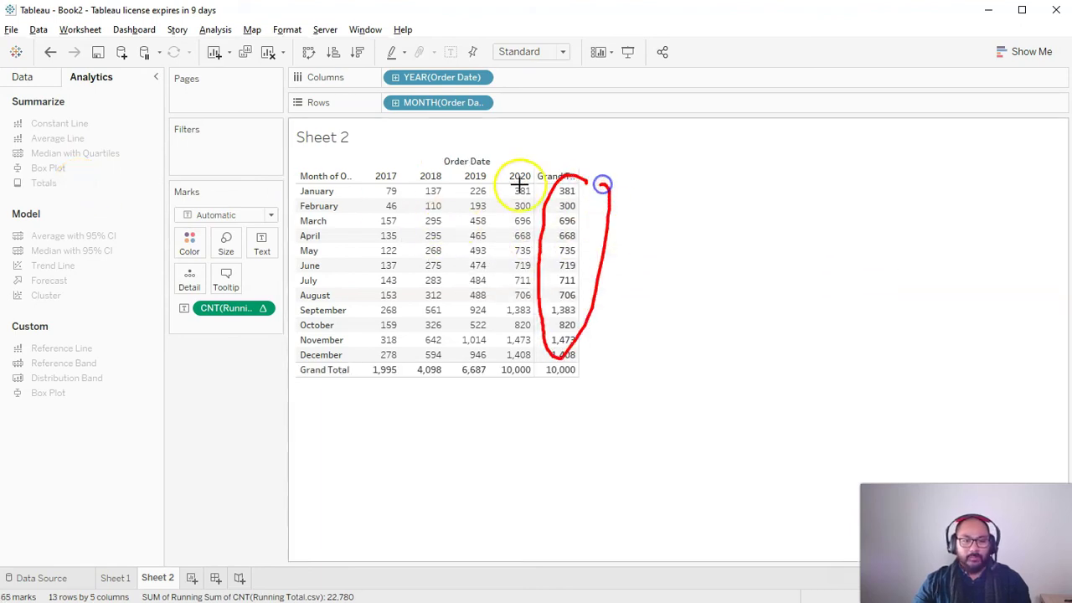
key("Escape")
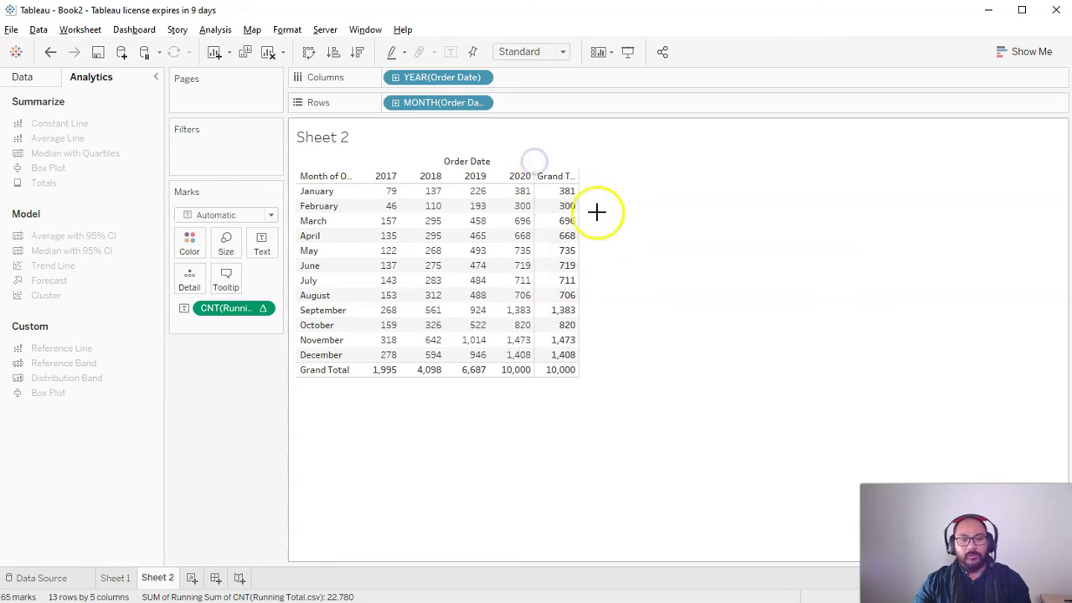
left_click_drag(350, 194, 558, 193)
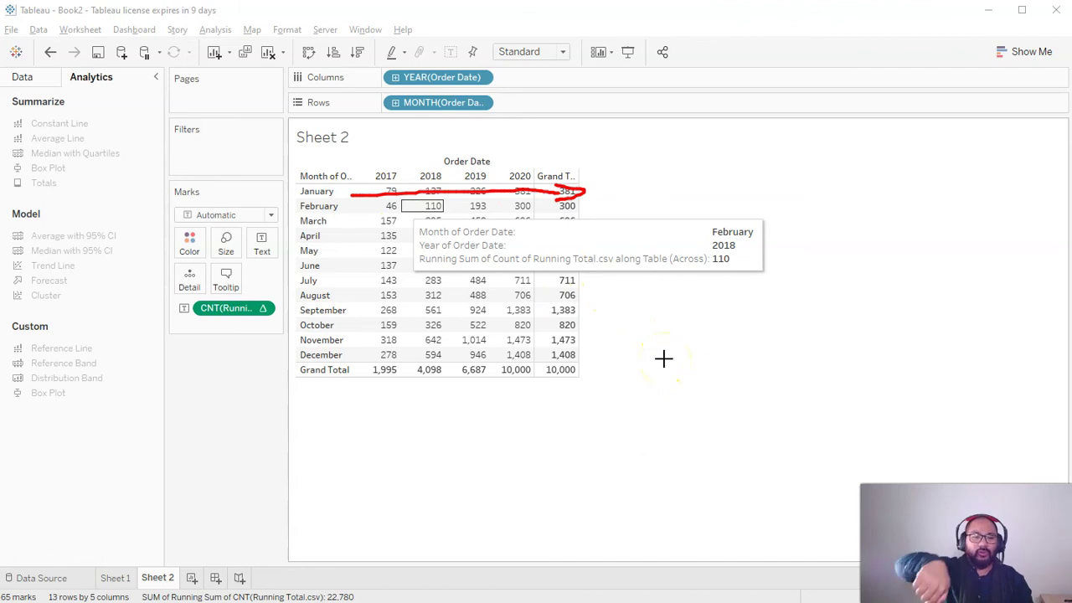
key("Escape")
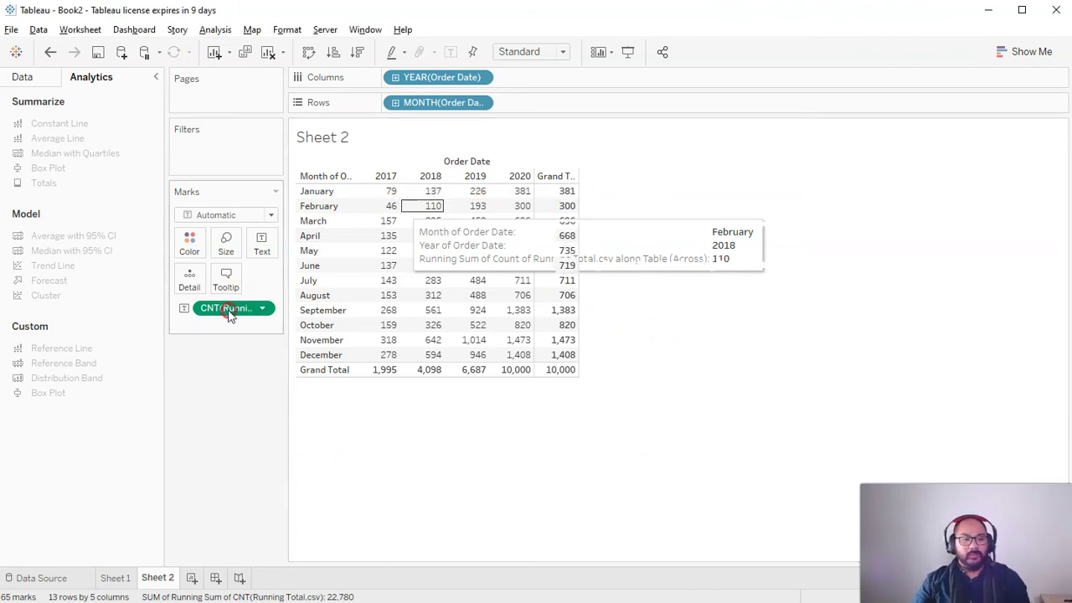
right_click(230, 310)
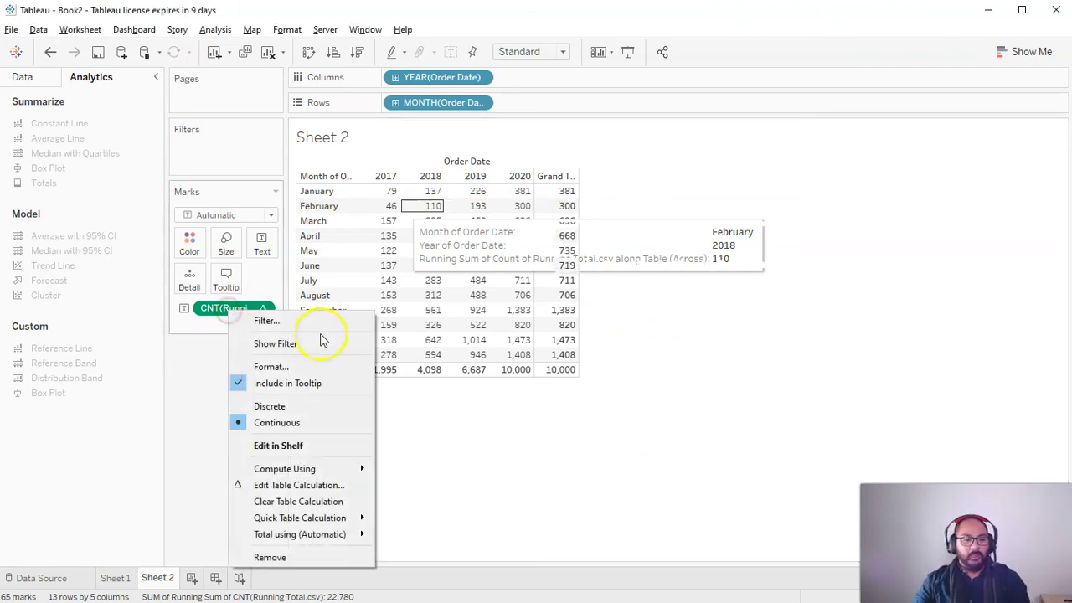
left_click(321, 488)
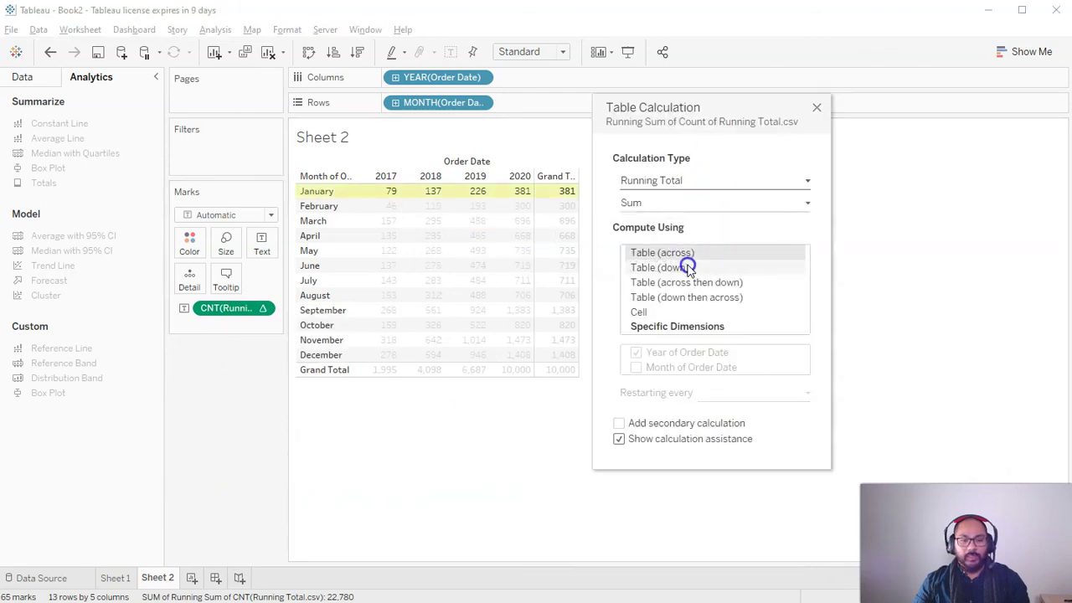
left_click(685, 267)
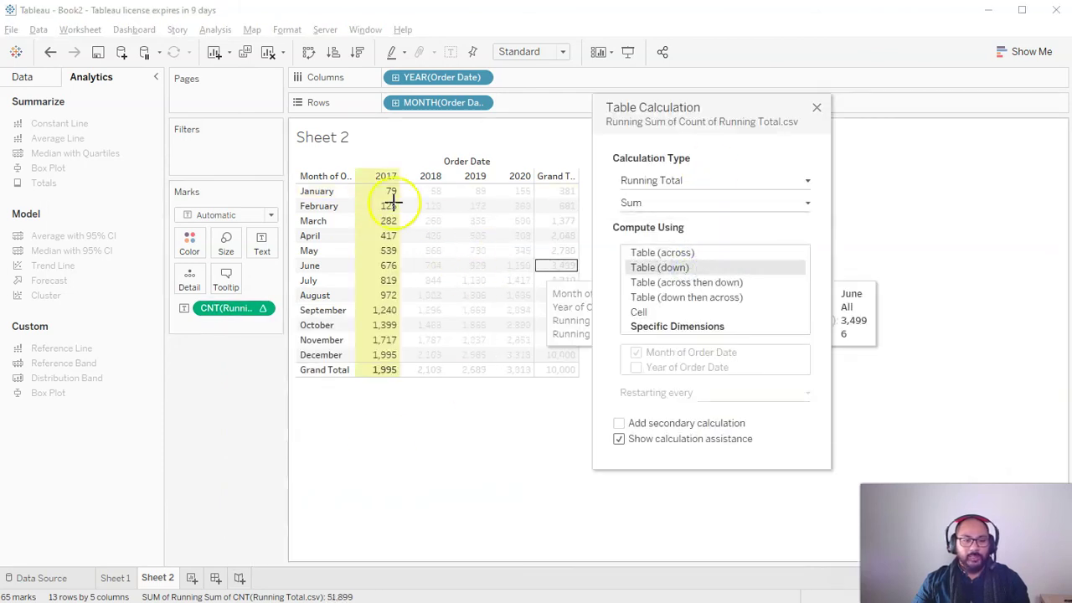
left_click_drag(389, 188, 386, 353)
left_click_drag(423, 191, 424, 348)
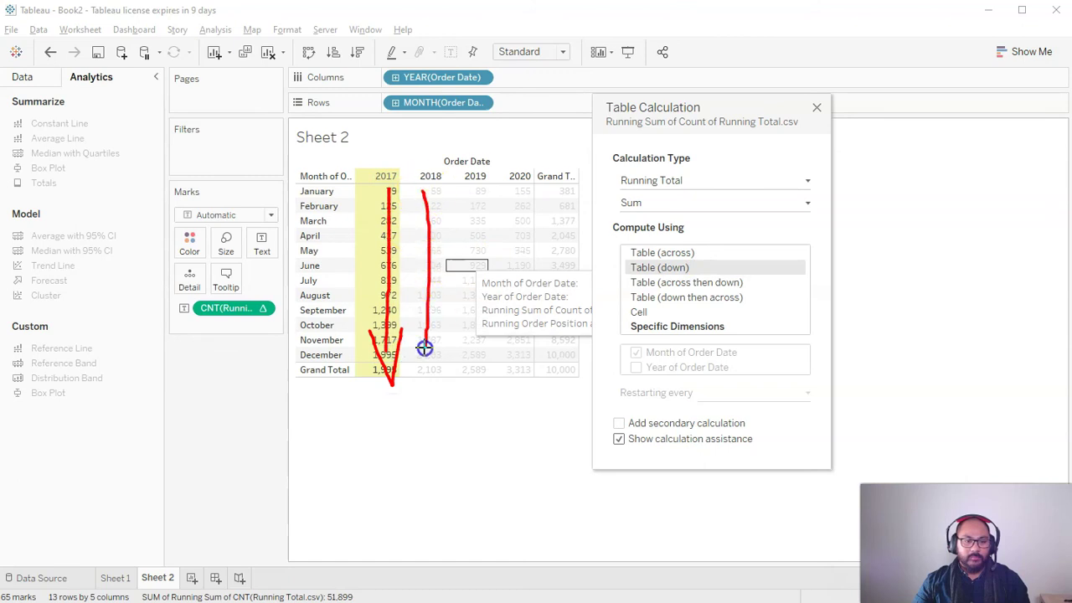
key("Escape")
left_click(708, 284)
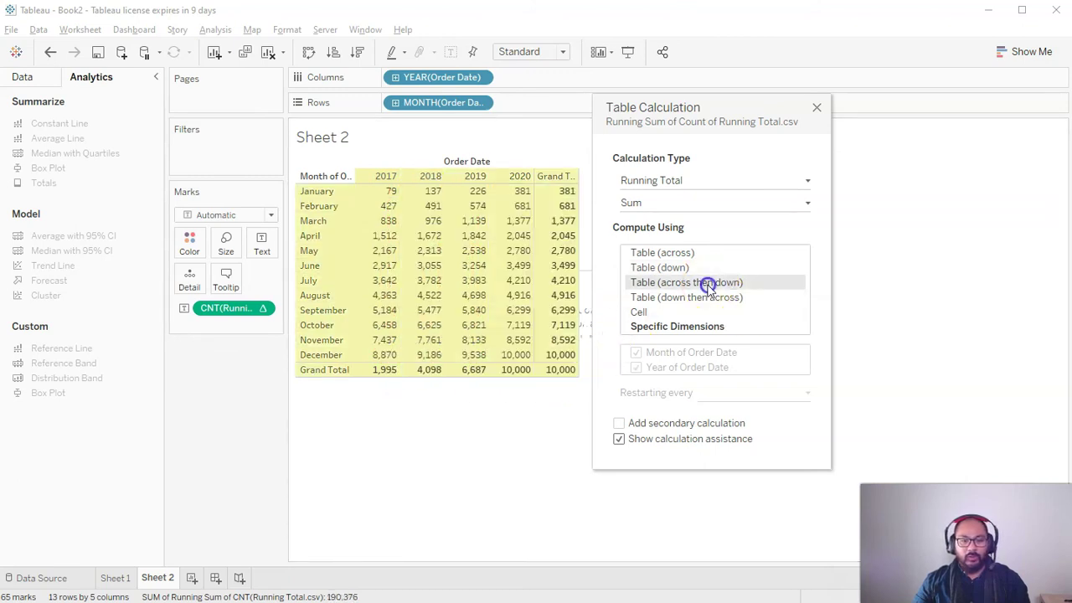
left_click_drag(381, 191, 453, 188)
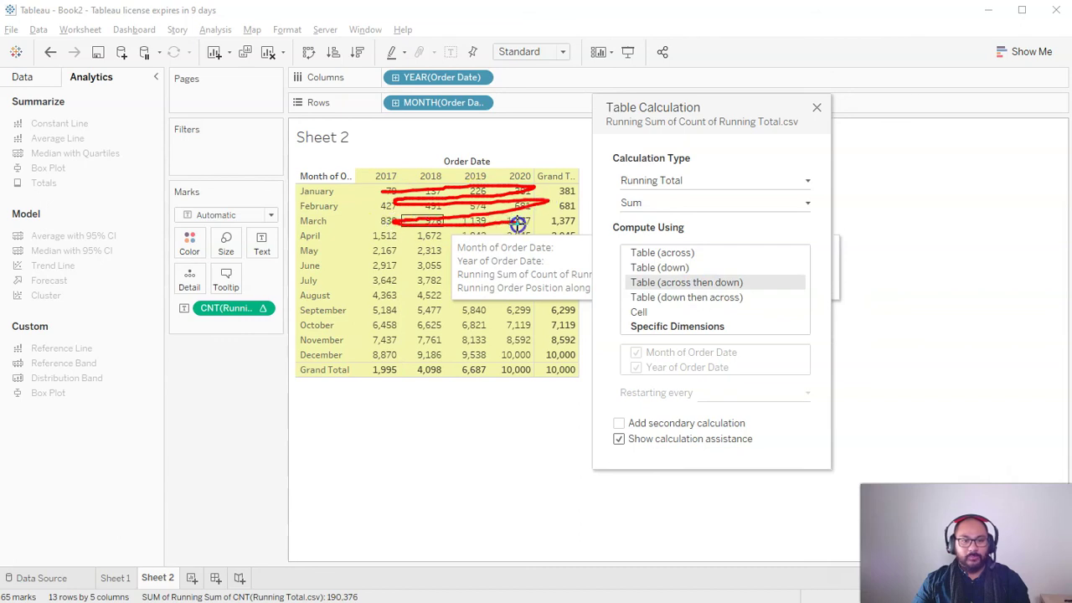
key("Escape")
left_click(691, 299)
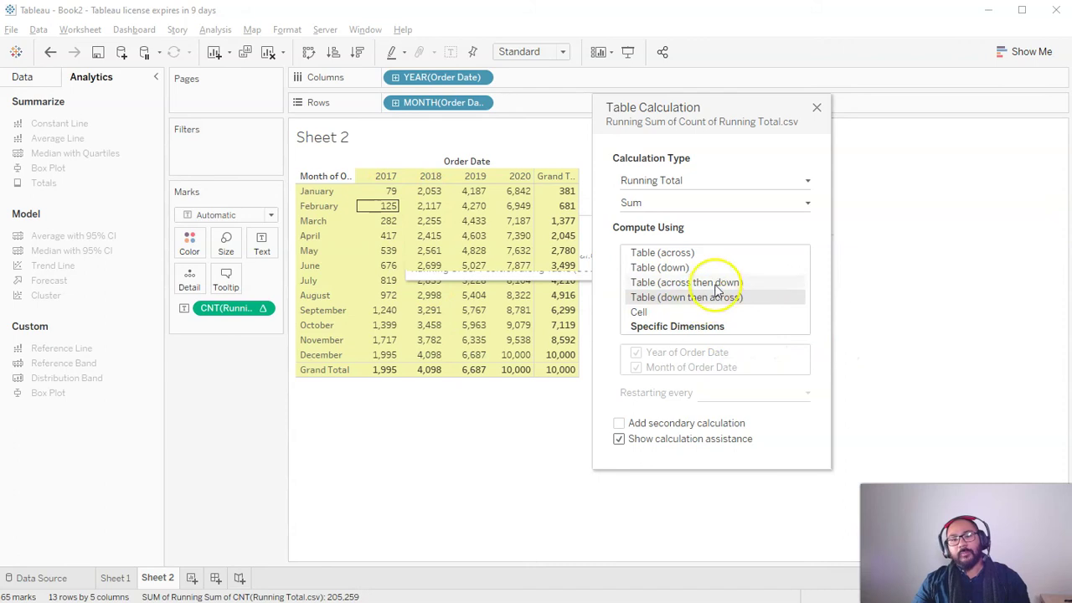
left_click(703, 252)
left_click(722, 300)
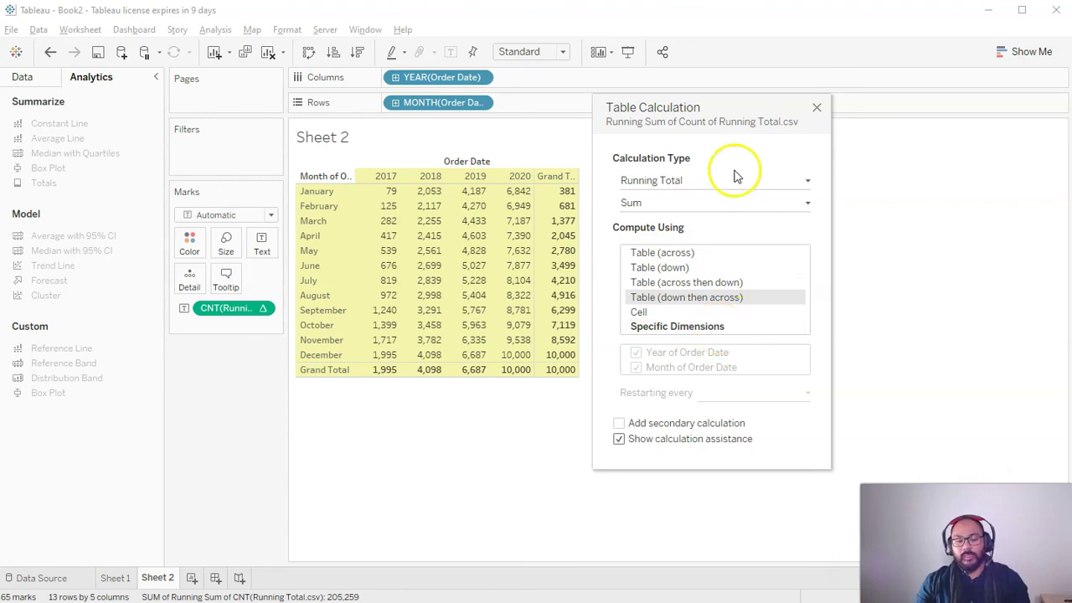
left_click(684, 253)
left_click(683, 268)
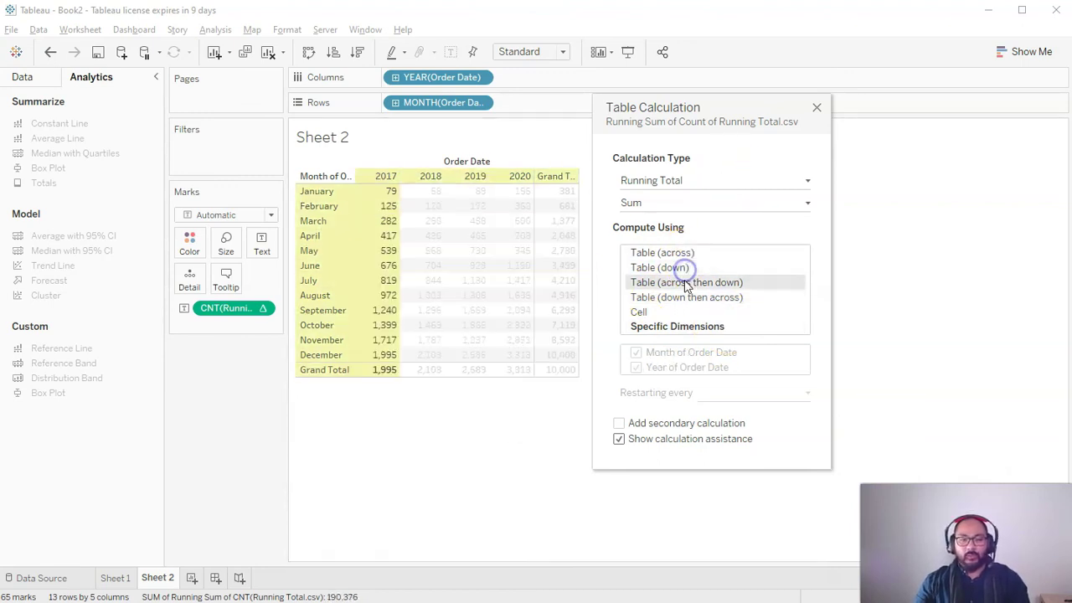
left_click(708, 298)
left_click(696, 254)
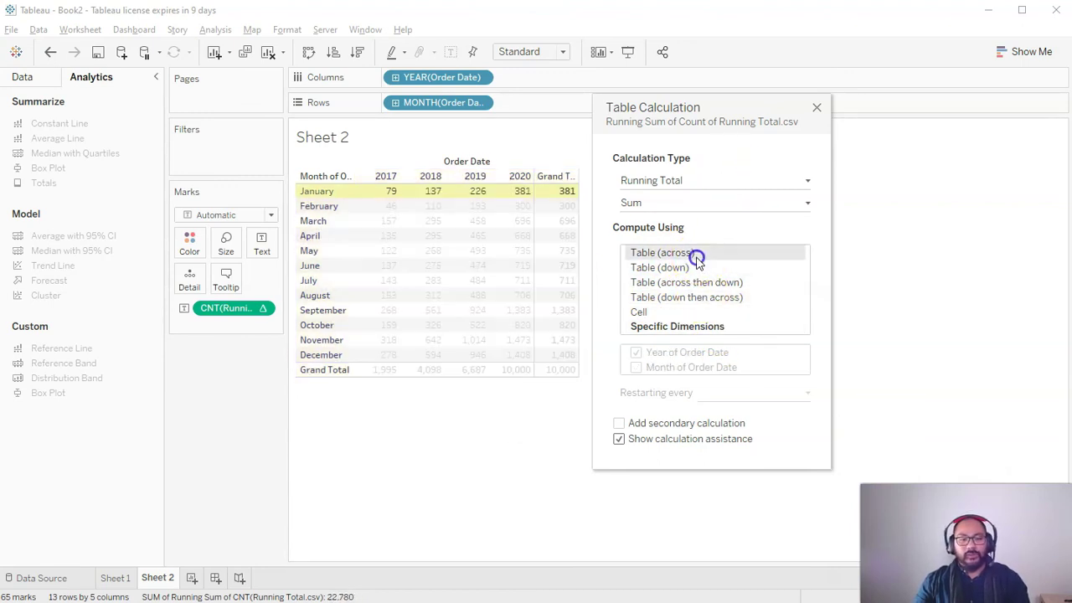
left_click(814, 109)
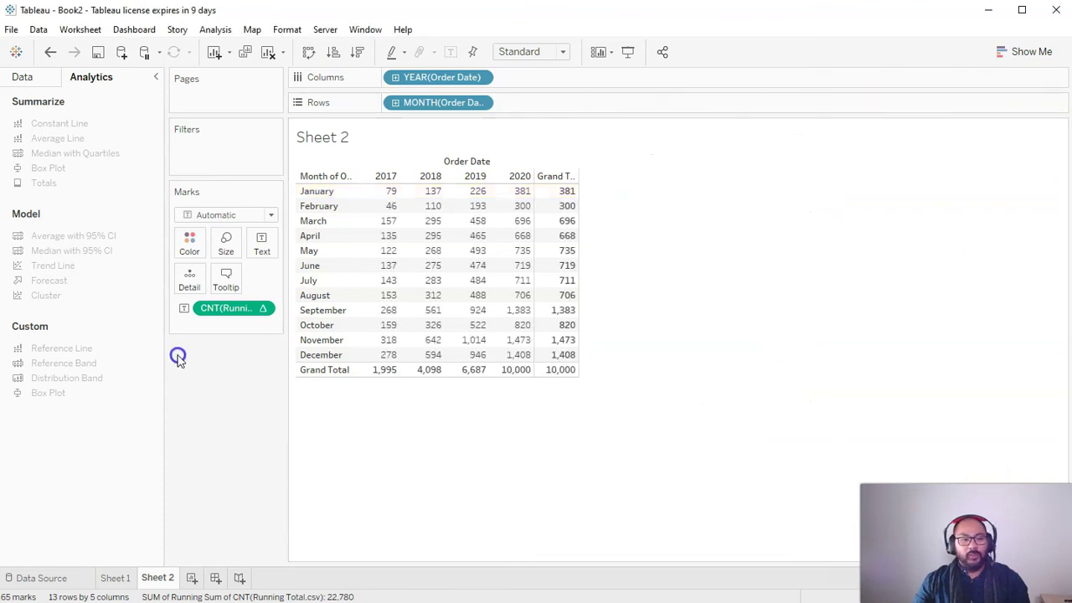
right_click(223, 309)
mouse_move(317, 465)
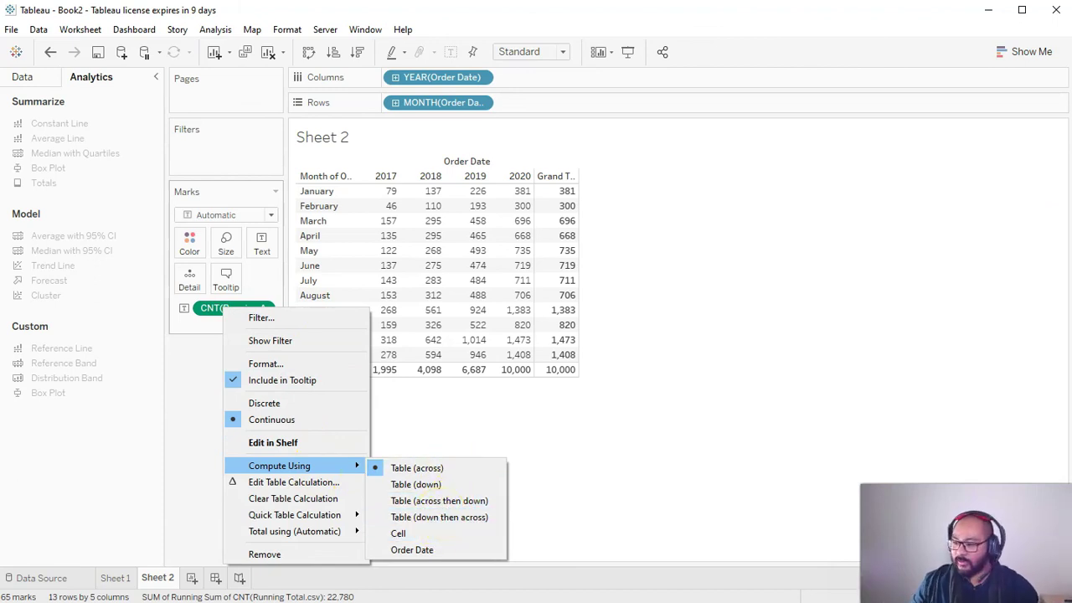
key("Escape")
key("Escape")
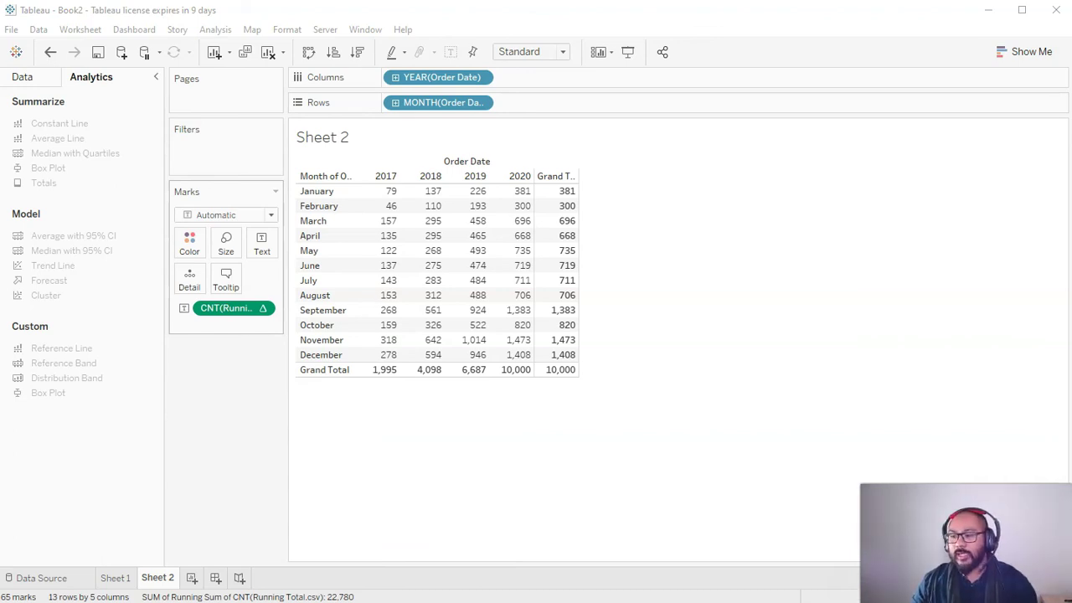
mouse_move(479, 268)
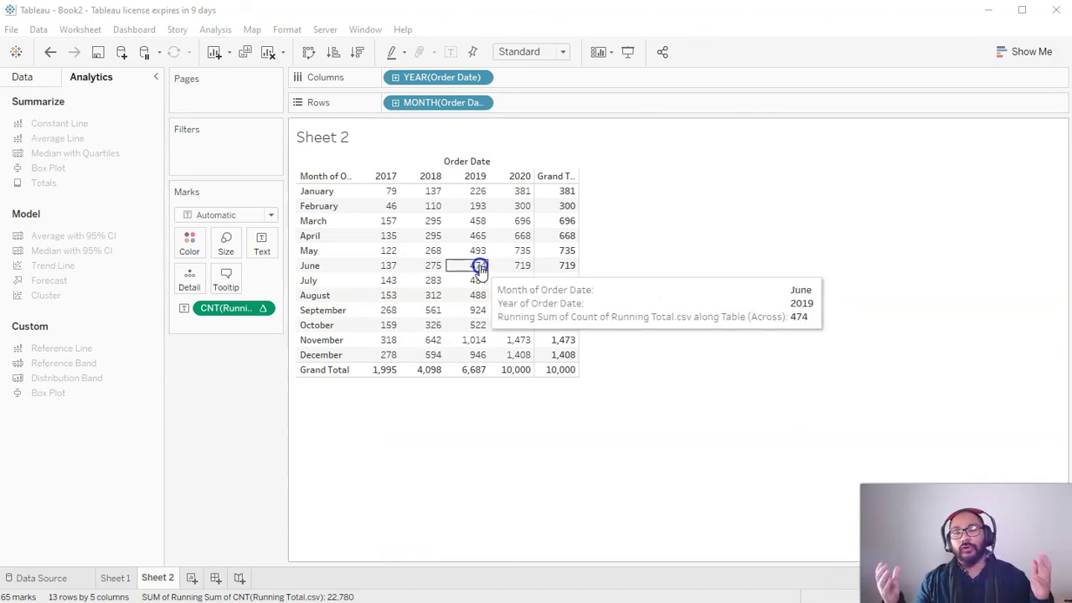